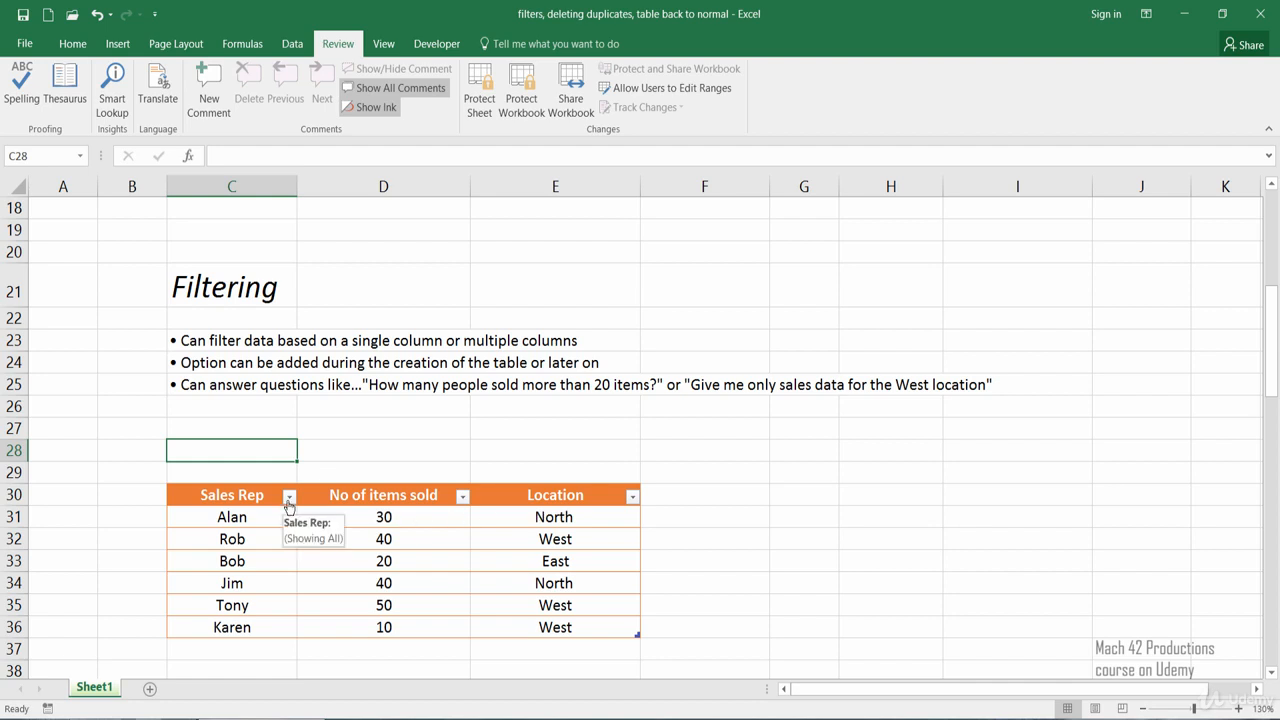
{"action": "left_click", "coordinate": [289, 497]}
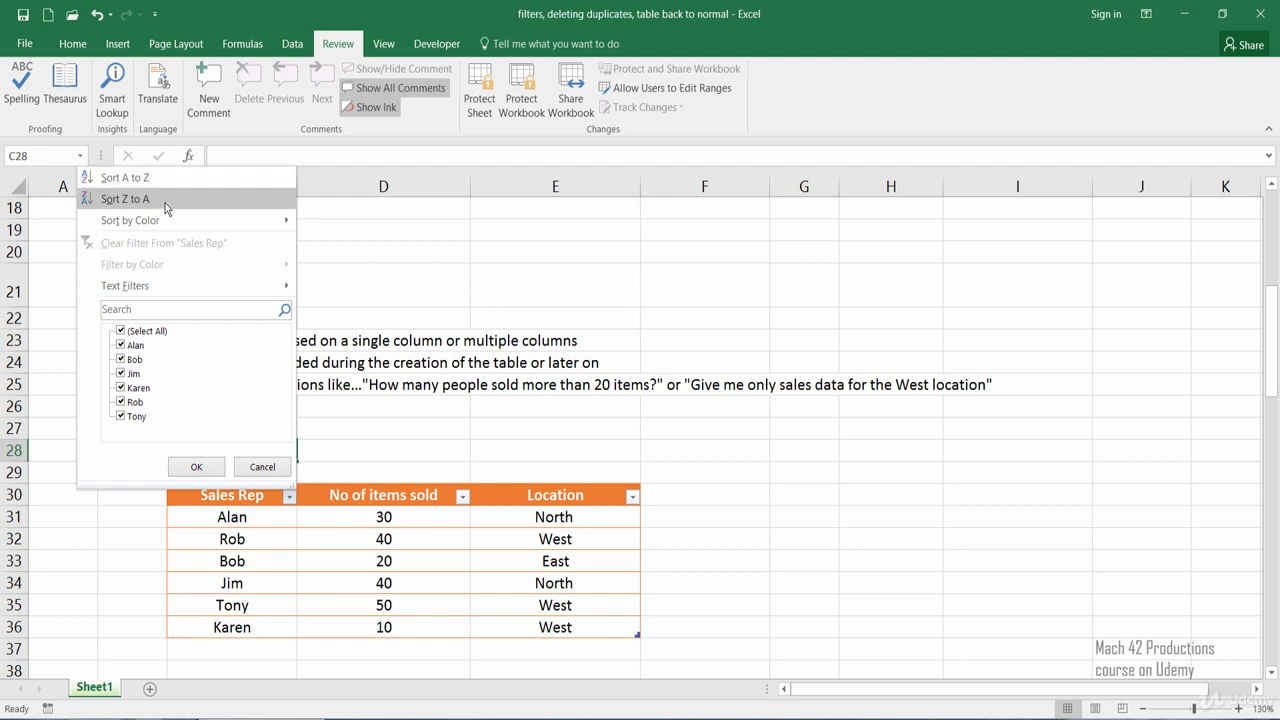
{"action": "mouse_move", "coordinate": [165, 223]}
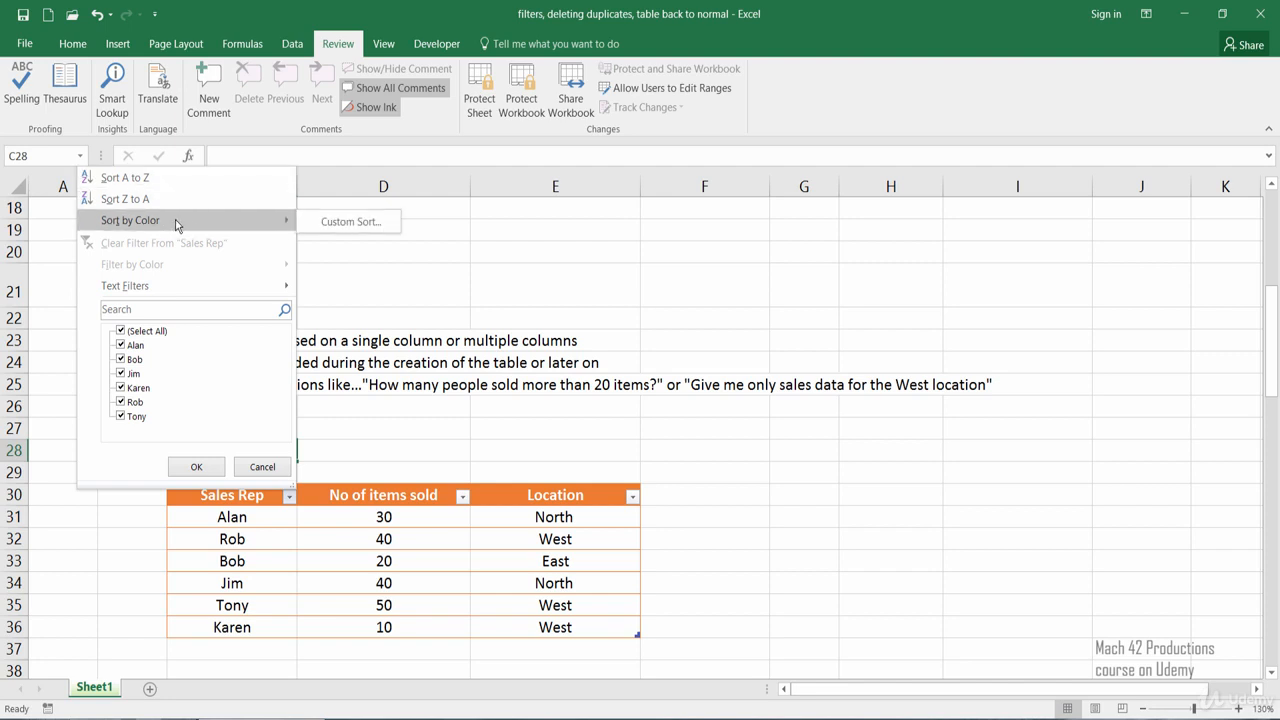
{"action": "left_click", "coordinate": [335, 222]}
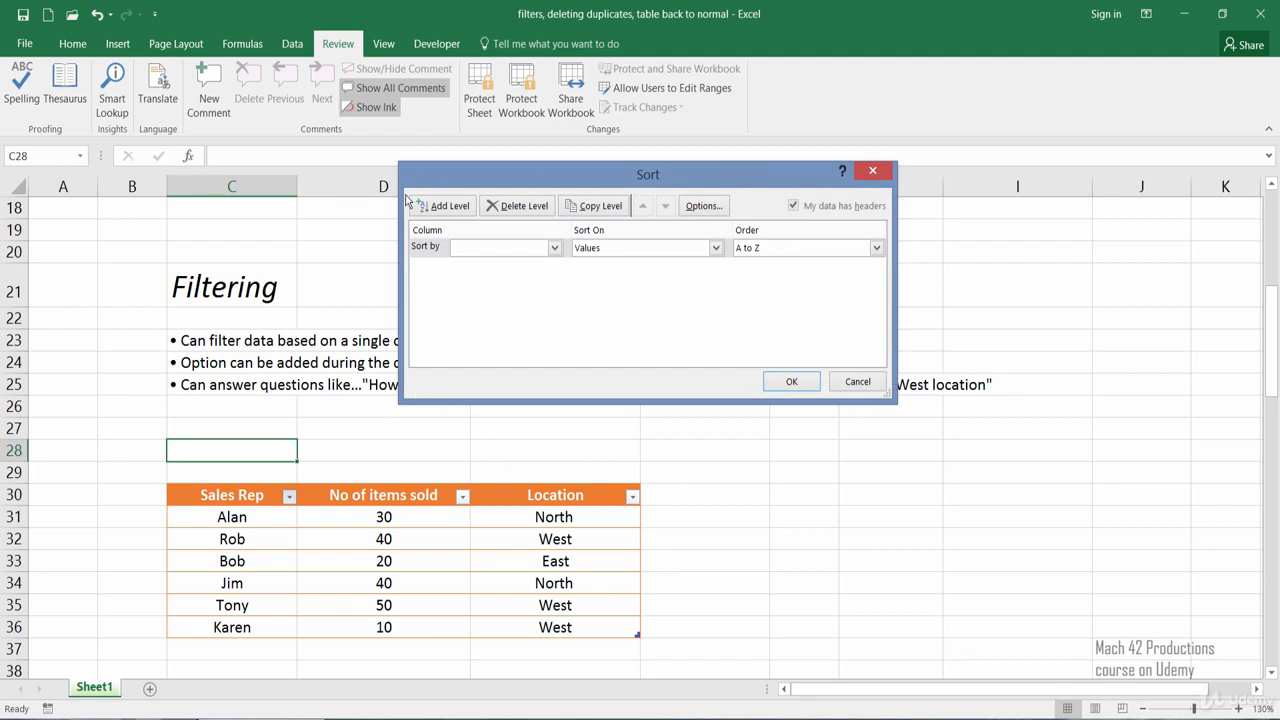
{"action": "left_click_drag", "start_coordinate": [457, 186], "coordinate": [412, 268]}
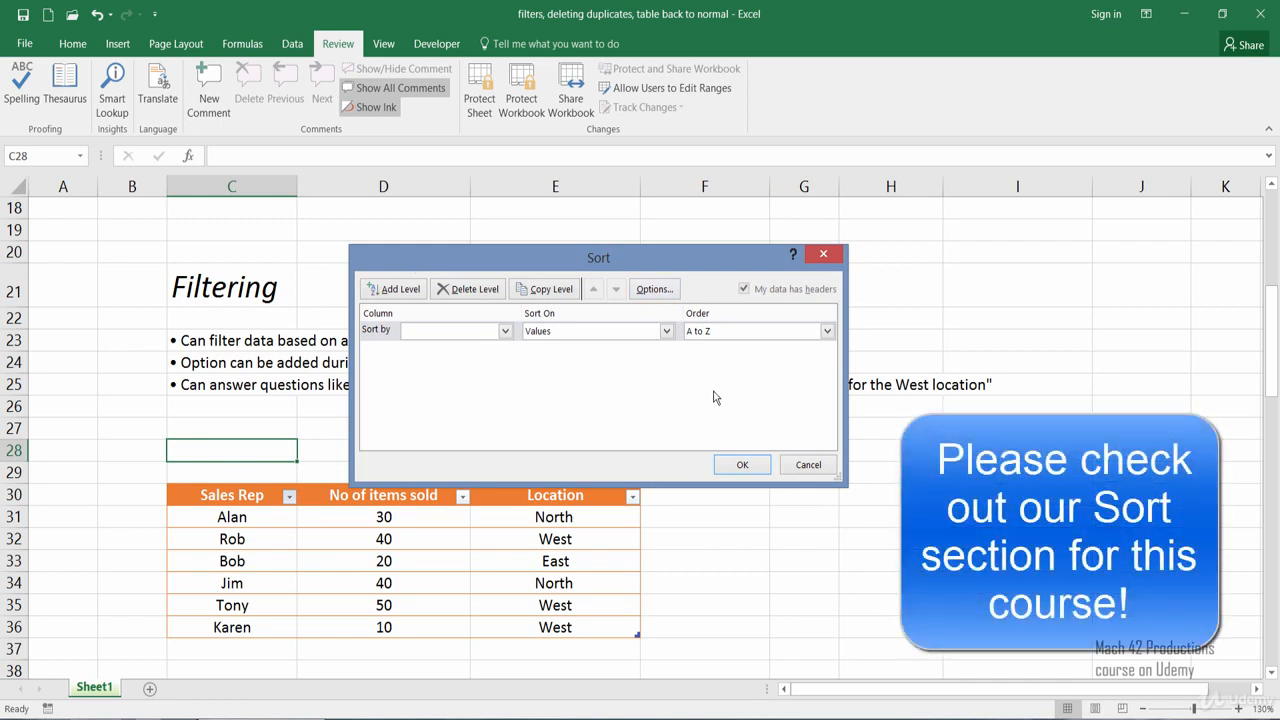
{"action": "left_click", "coordinate": [789, 474]}
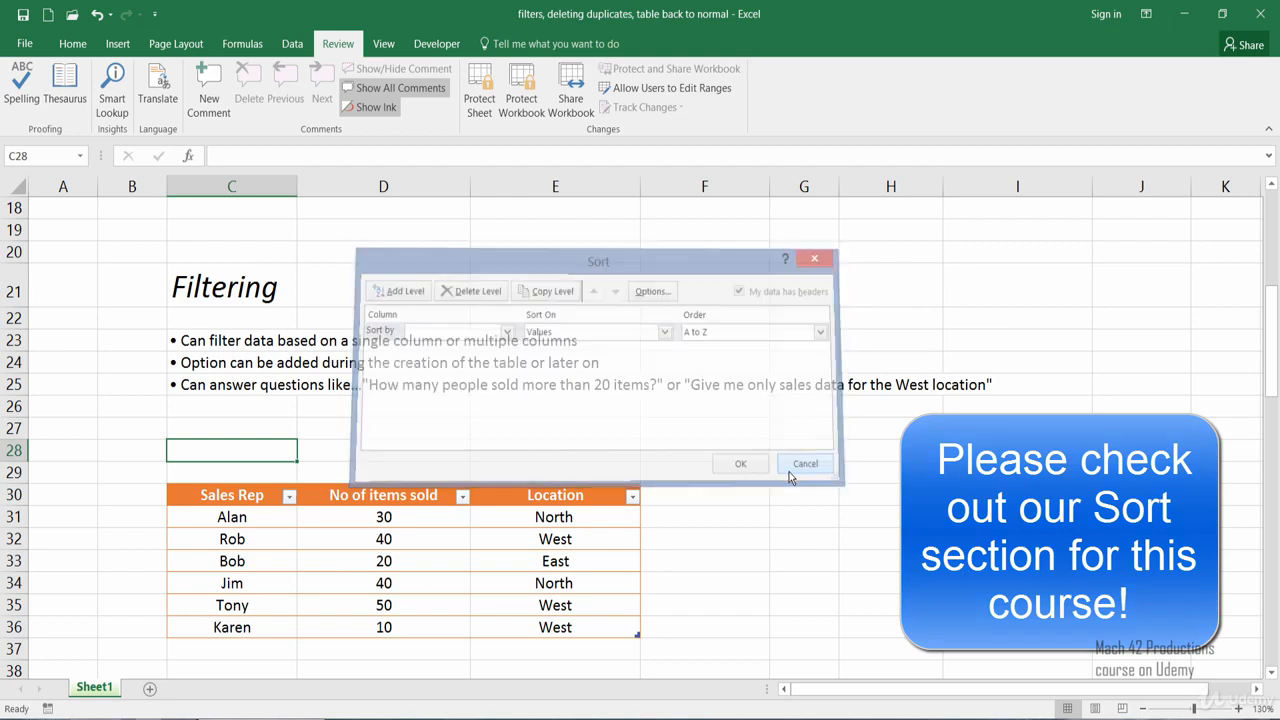
Filter the Sales Rep column with an Equals text filter for the rep in row 32, and clear that filter again
{"action": "left_click", "coordinate": [288, 497]}
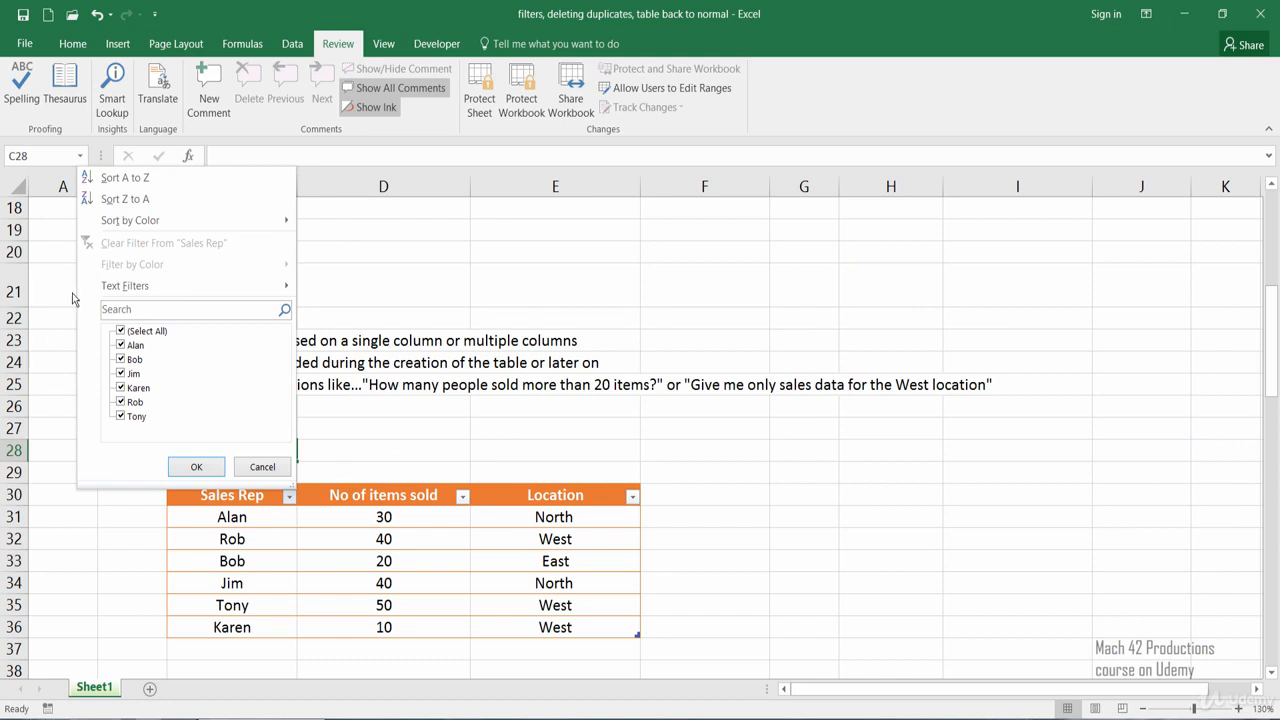
{"action": "mouse_move", "coordinate": [82, 296]}
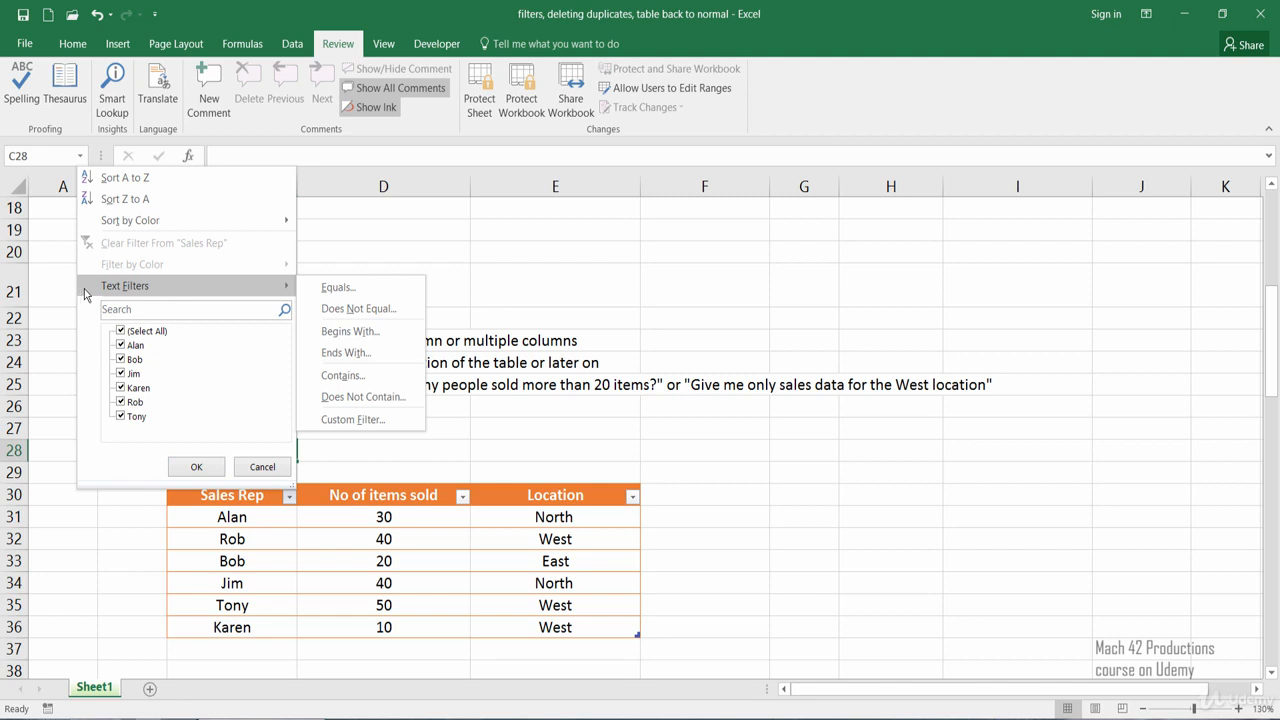
{"action": "left_click", "coordinate": [320, 287]}
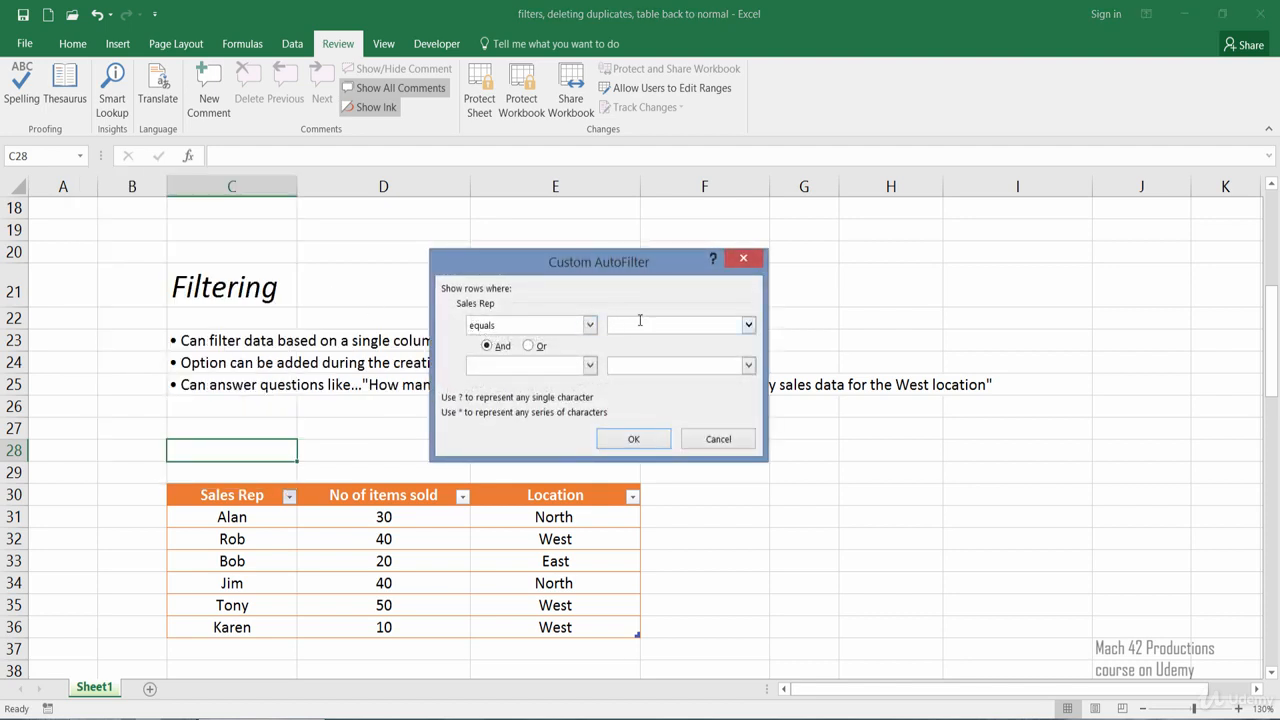
{"action": "type", "text": "Rob"}
{"action": "left_click", "coordinate": [634, 440]}
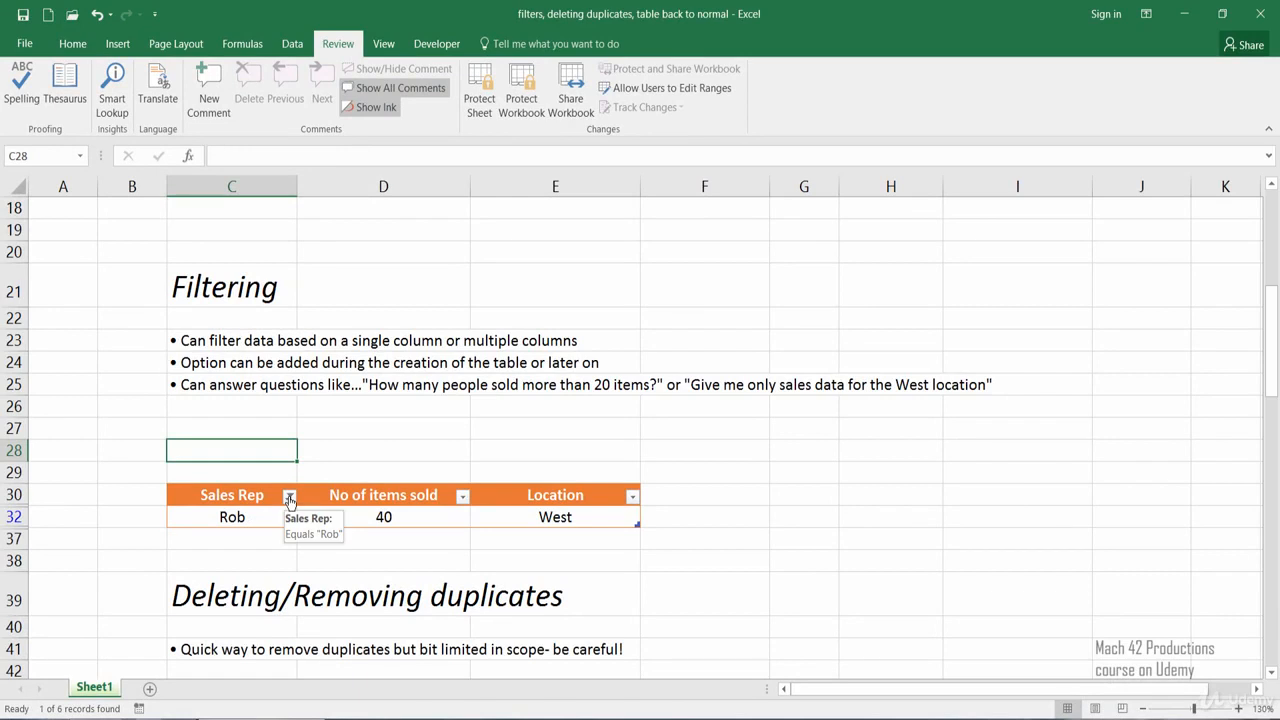
{"action": "left_click", "coordinate": [289, 497]}
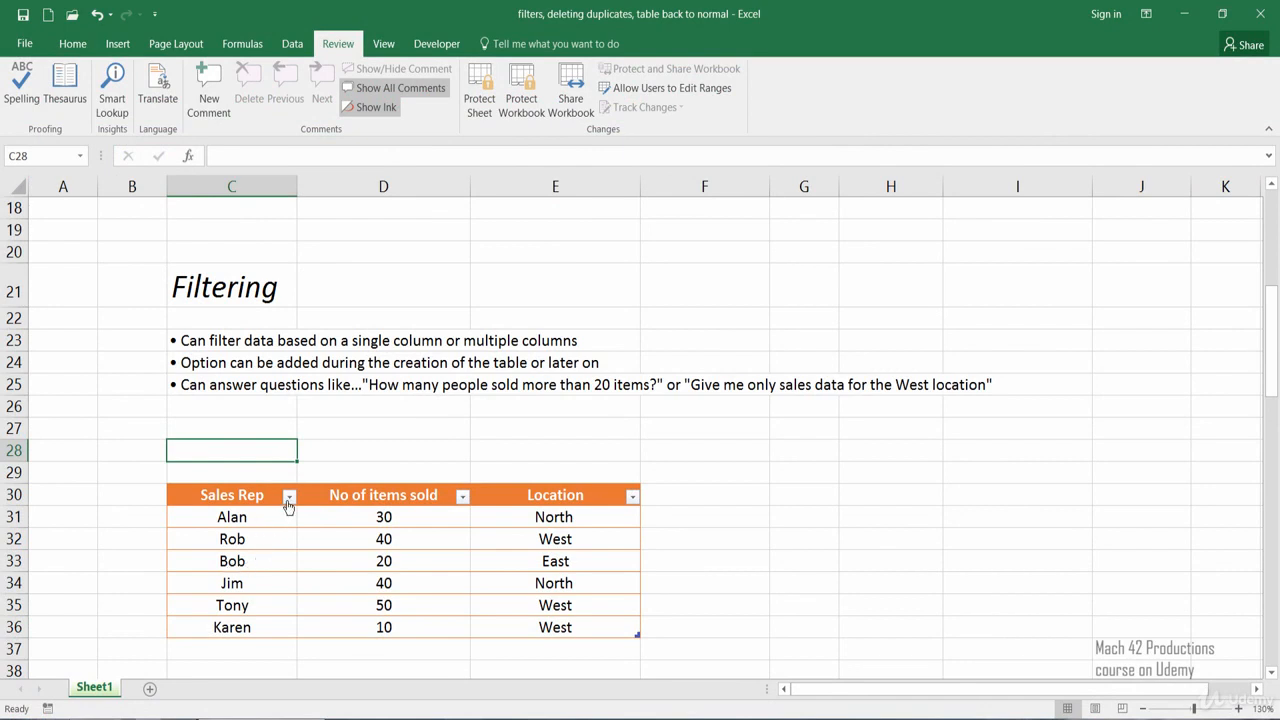
Filter the Sales Rep column to include only the two reps in rows 31 and 34
{"action": "left_click", "coordinate": [288, 497]}
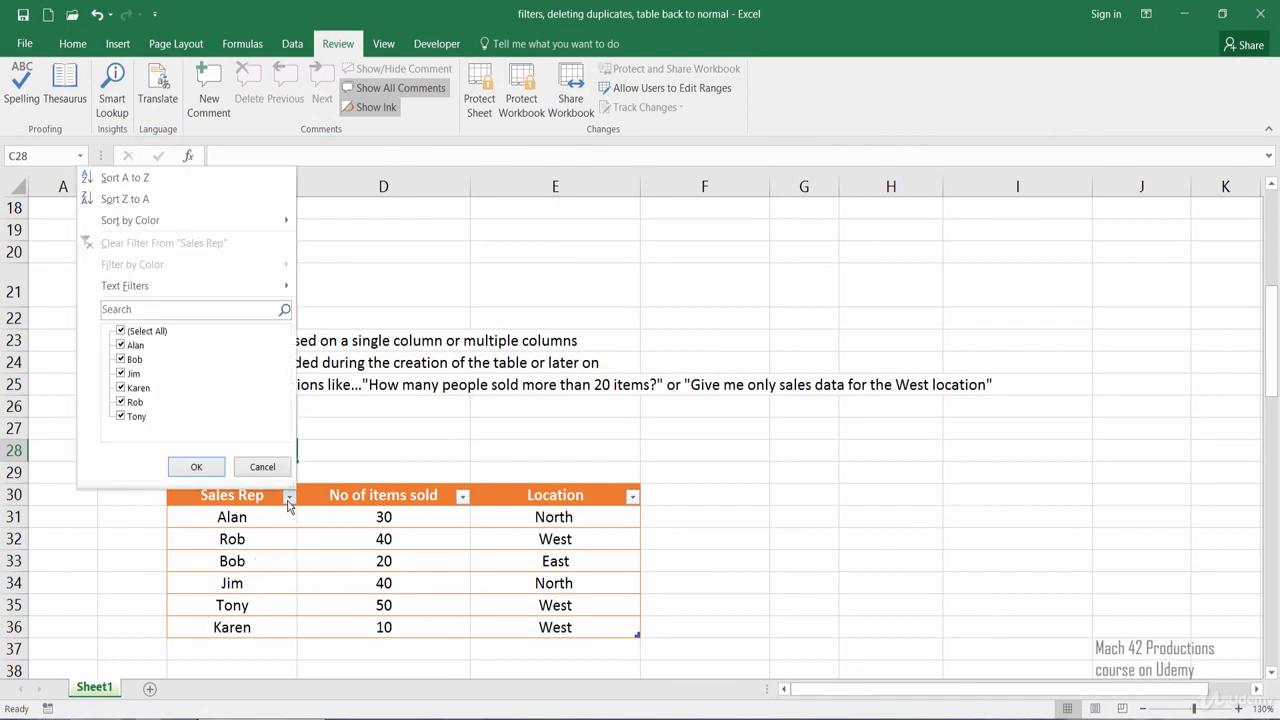
{"action": "left_click", "coordinate": [121, 359]}
{"action": "left_click", "coordinate": [121, 388]}
{"action": "left_click", "coordinate": [121, 402]}
{"action": "left_click", "coordinate": [121, 416]}
{"action": "left_click", "coordinate": [196, 468]}
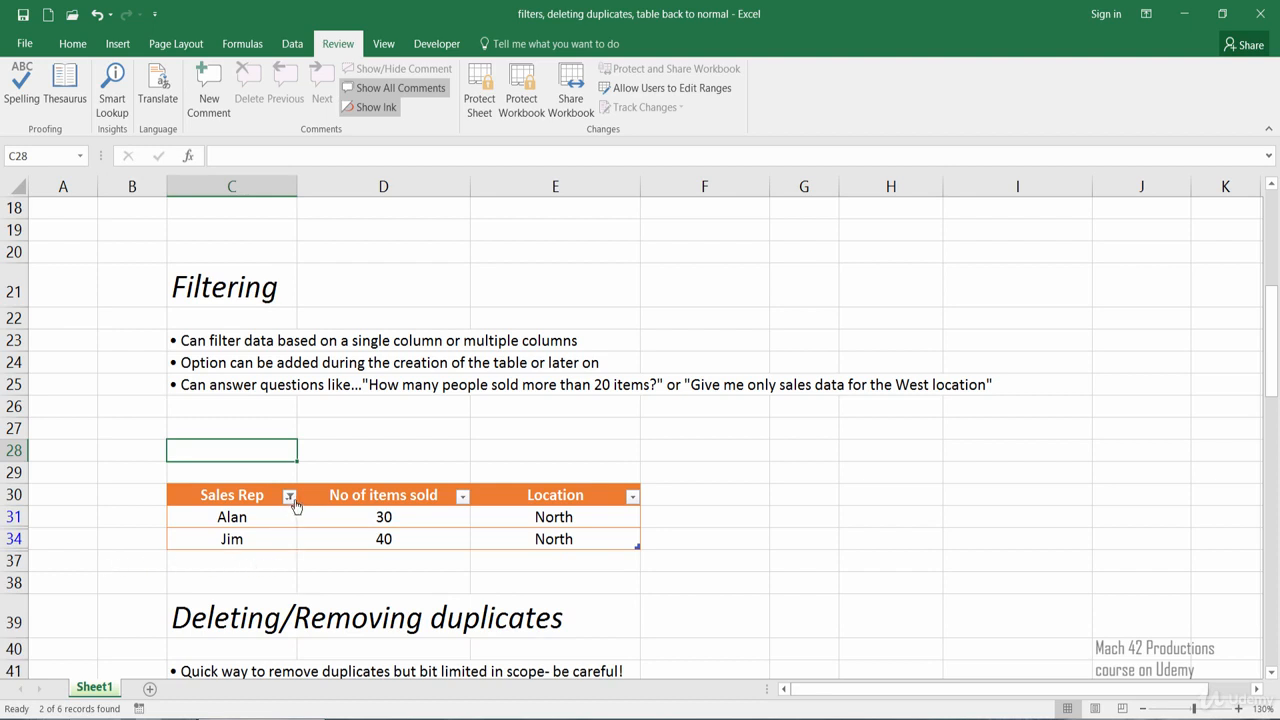
Reselect all names in the Sales Rep filter to show every row of the table
{"action": "left_click", "coordinate": [290, 498]}
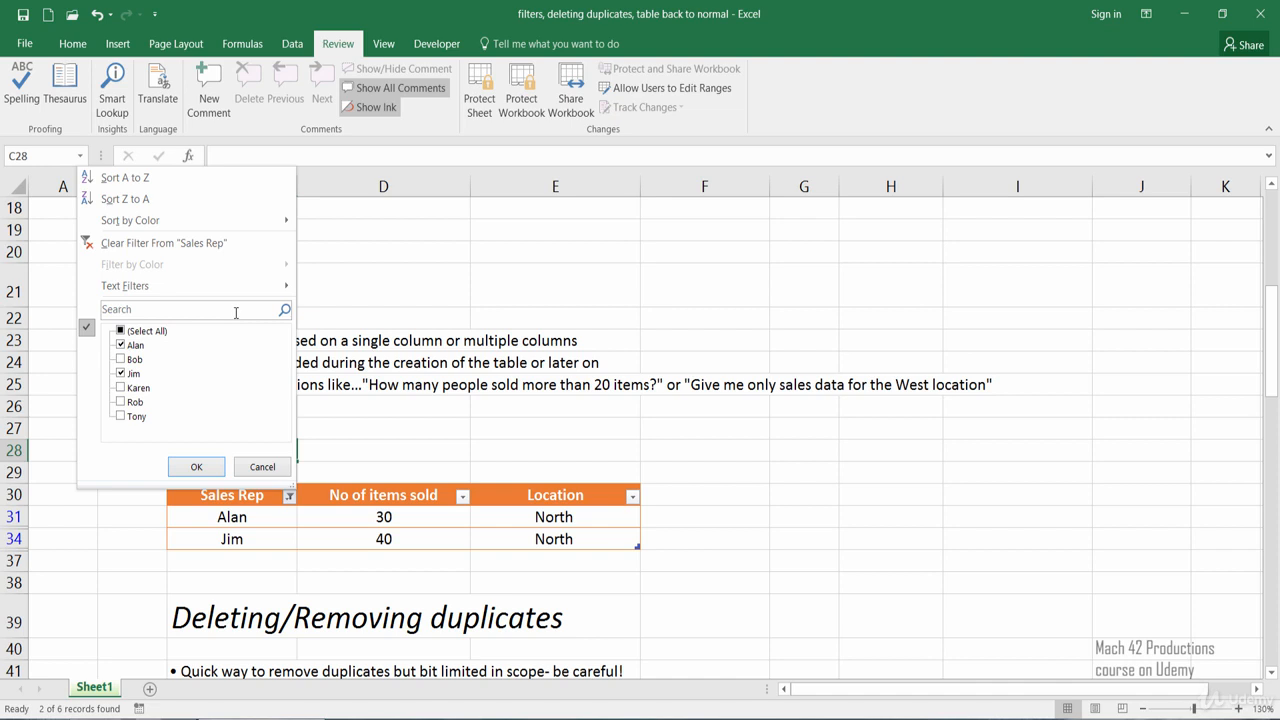
{"action": "left_click", "coordinate": [121, 332]}
{"action": "left_click", "coordinate": [197, 472]}
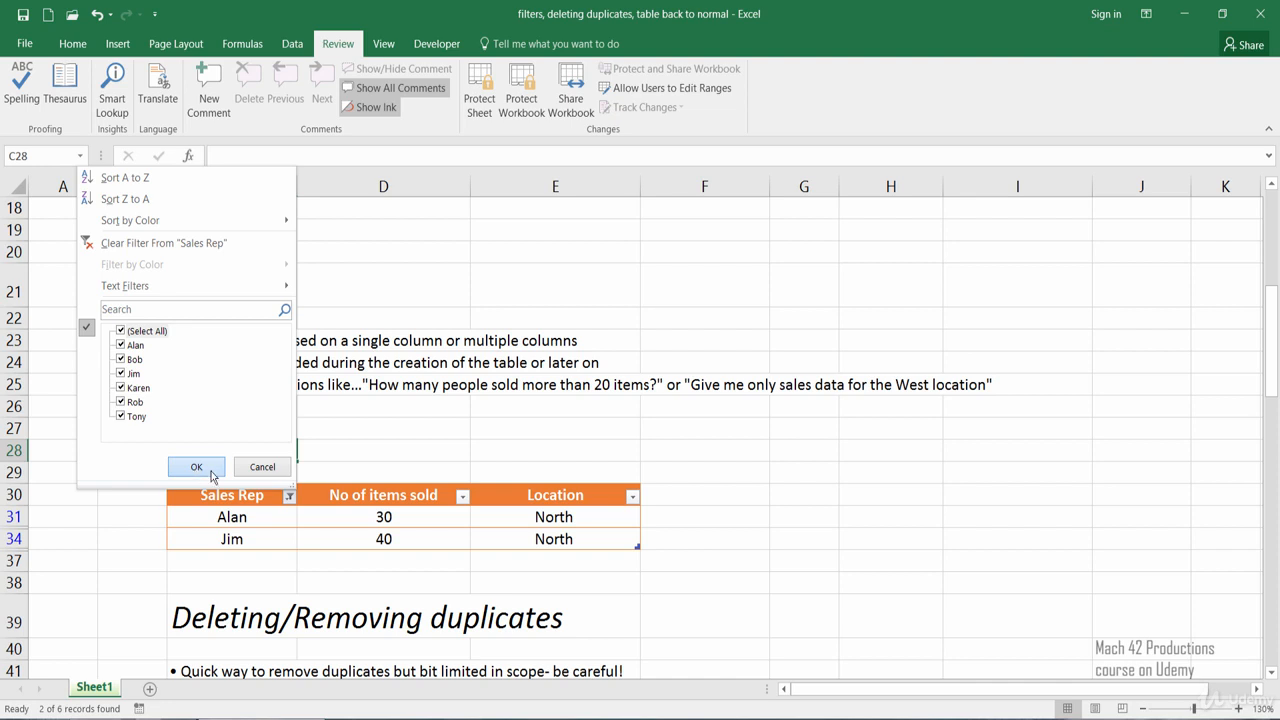
{"action": "left_click", "coordinate": [196, 472]}
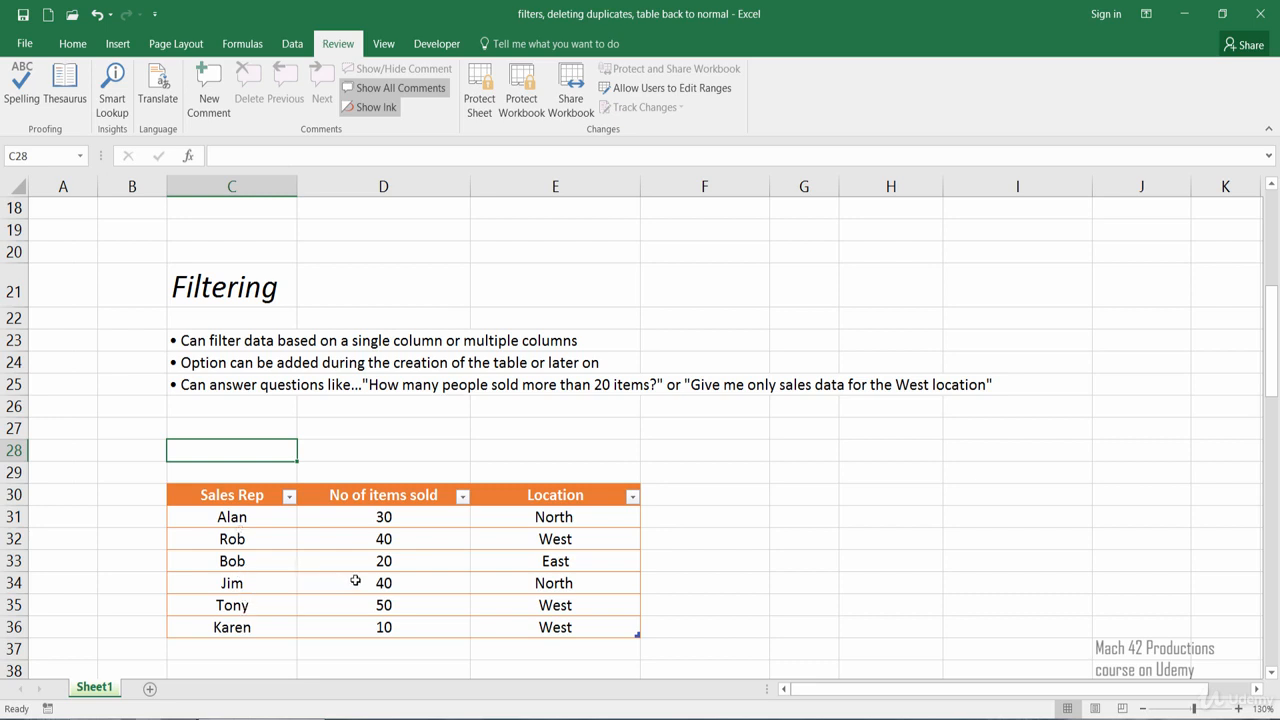
Filter the No of items sold column to include only the value 30, excluding 10, 20, 40 and 50
{"action": "left_click", "coordinate": [462, 497]}
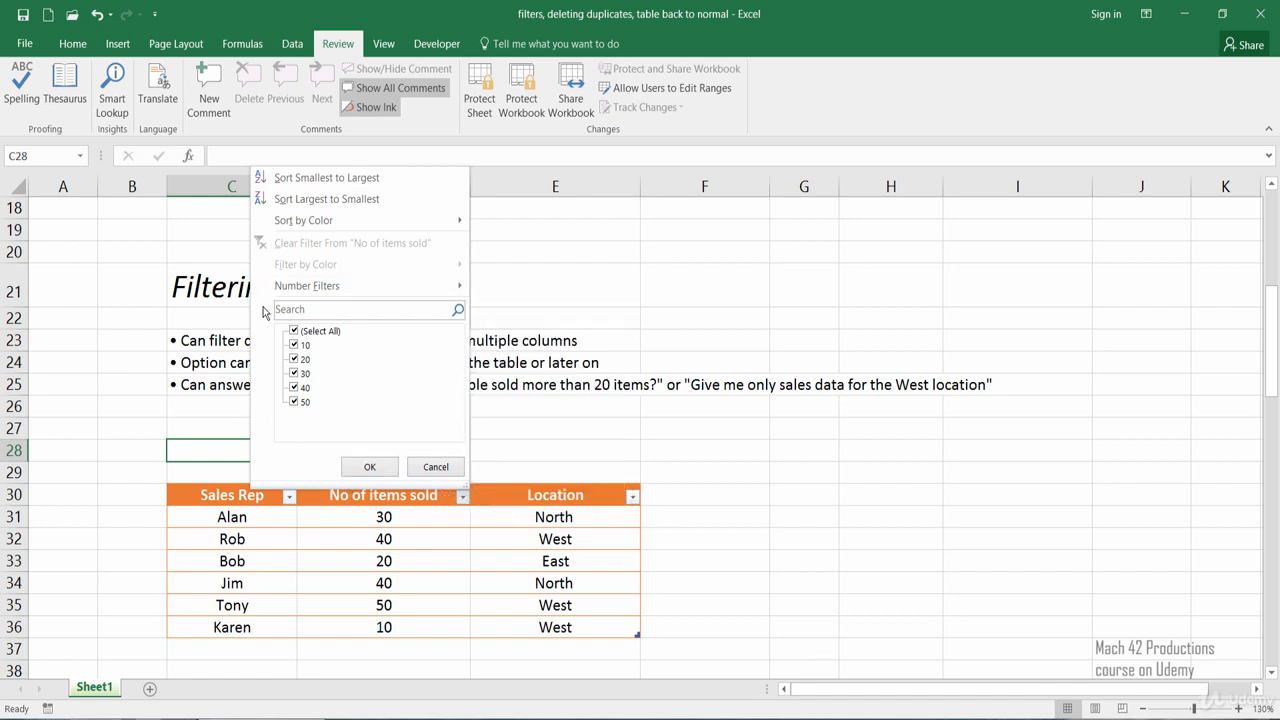
{"action": "mouse_move", "coordinate": [277, 294]}
{"action": "left_click", "coordinate": [294, 345]}
{"action": "left_click", "coordinate": [294, 359]}
{"action": "left_click", "coordinate": [294, 401]}
{"action": "left_click", "coordinate": [294, 387]}
{"action": "left_click", "coordinate": [366, 466]}
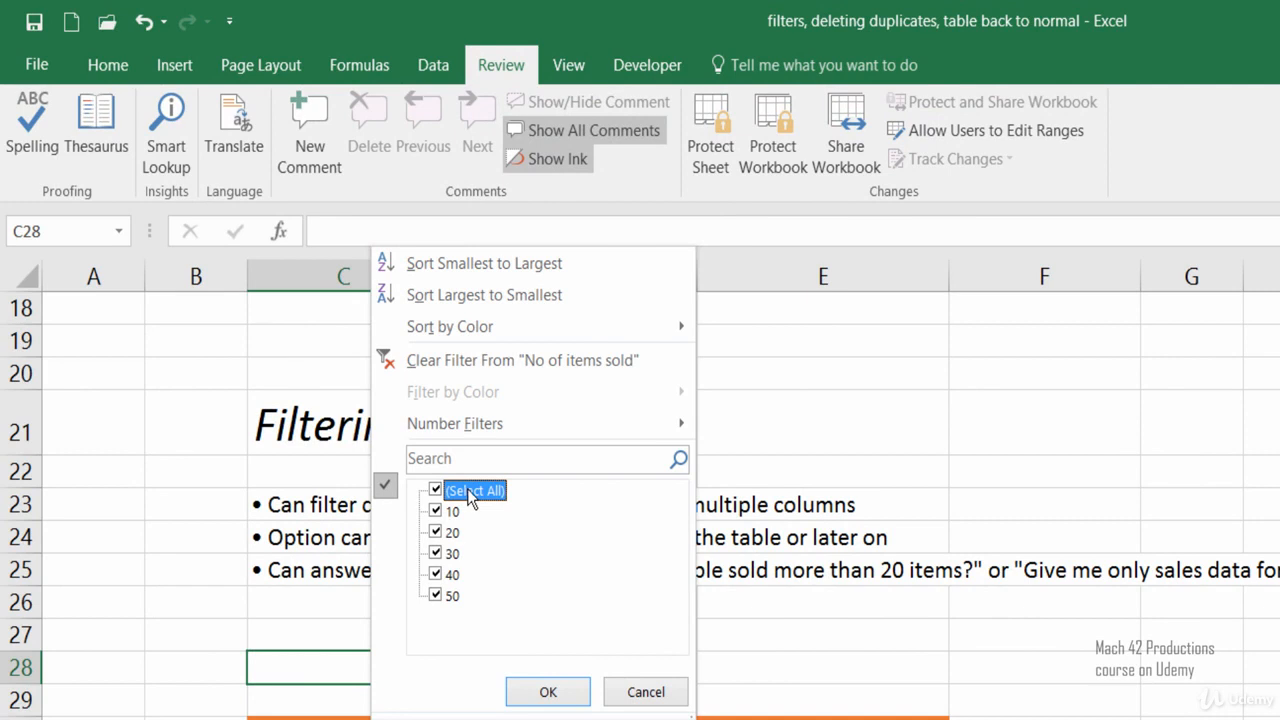
Apply a Greater Than number filter of 20 to the No of items sold column
{"action": "mouse_move", "coordinate": [503, 432]}
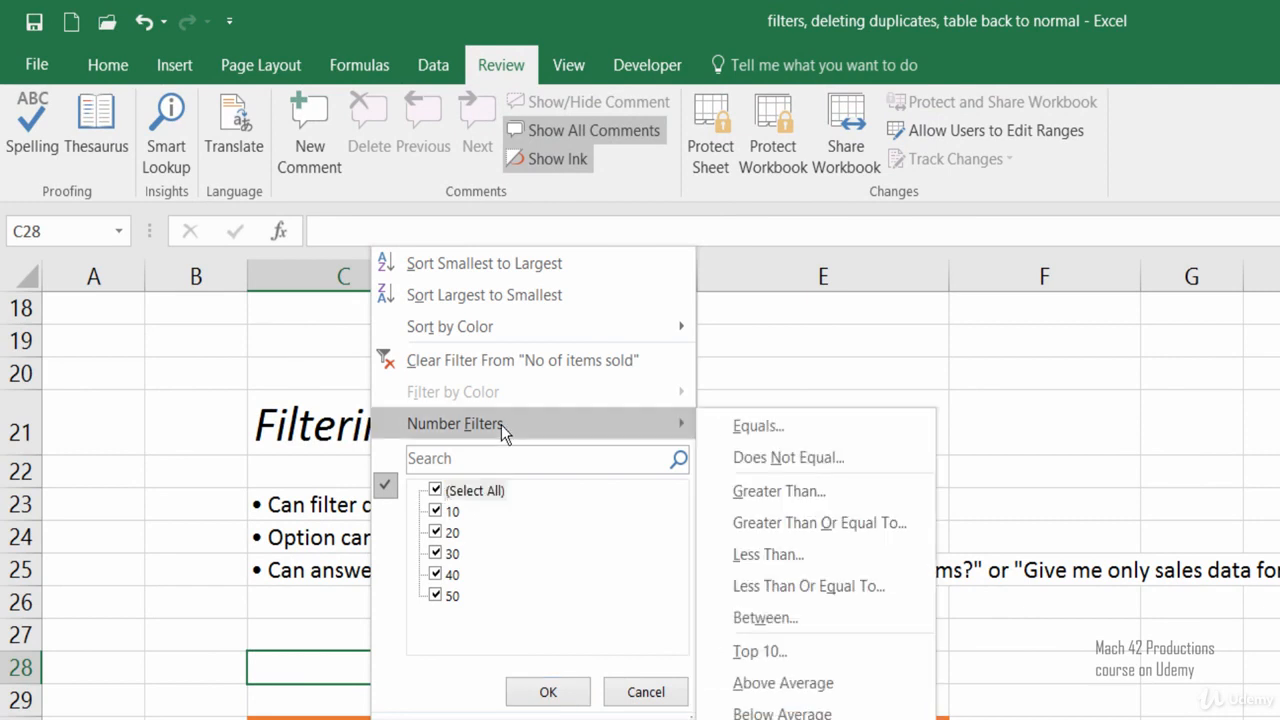
{"action": "left_click", "coordinate": [744, 502]}
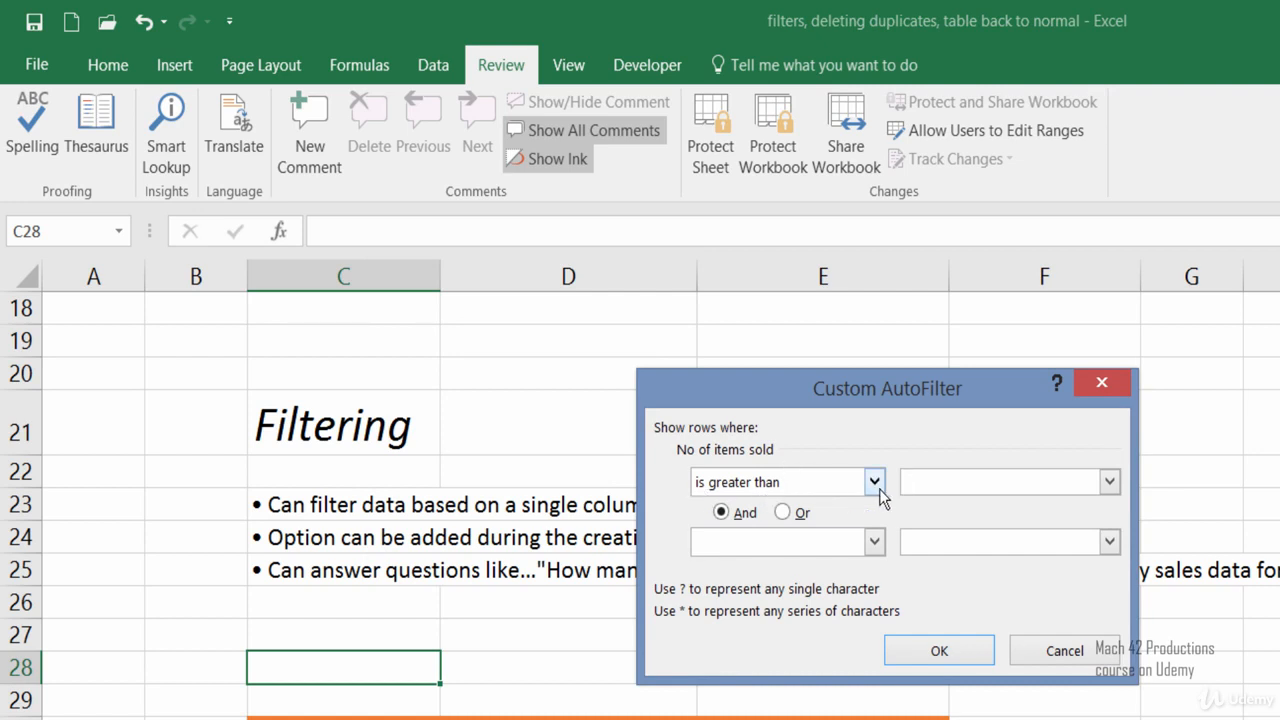
{"action": "type", "text": "20"}
{"action": "left_click", "coordinate": [912, 652]}
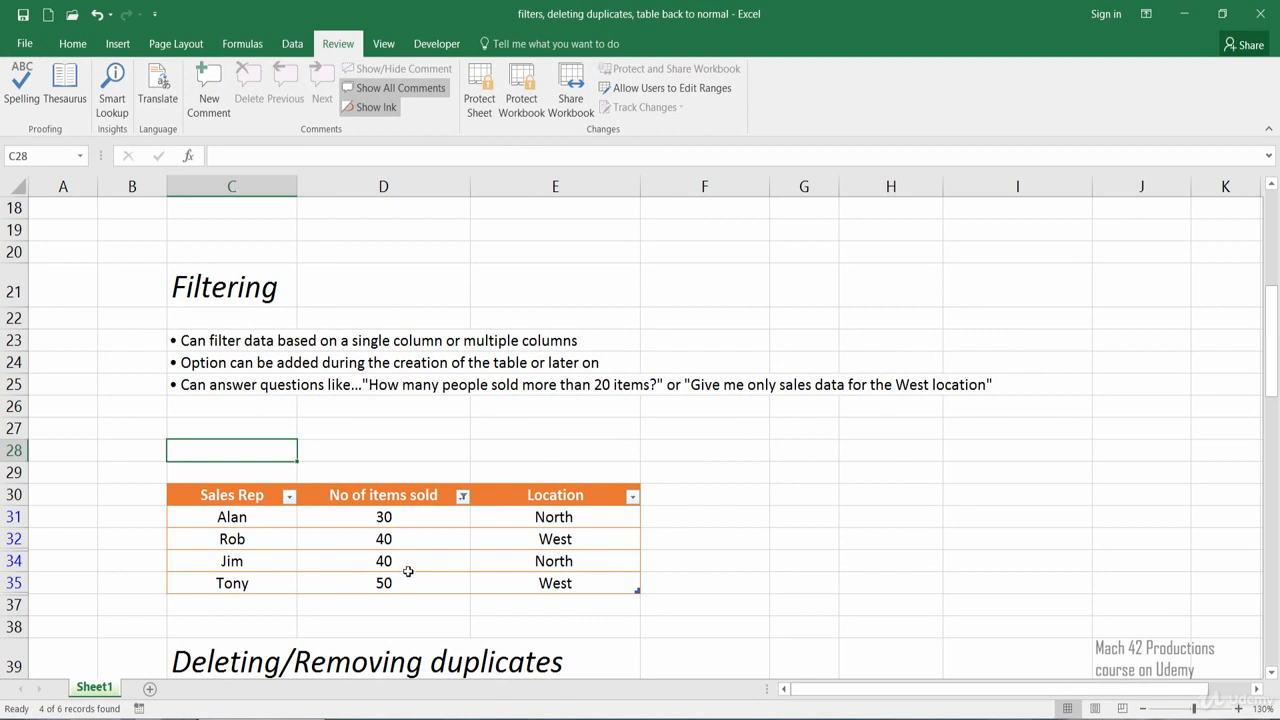
{"action": "left_click", "coordinate": [462, 496]}
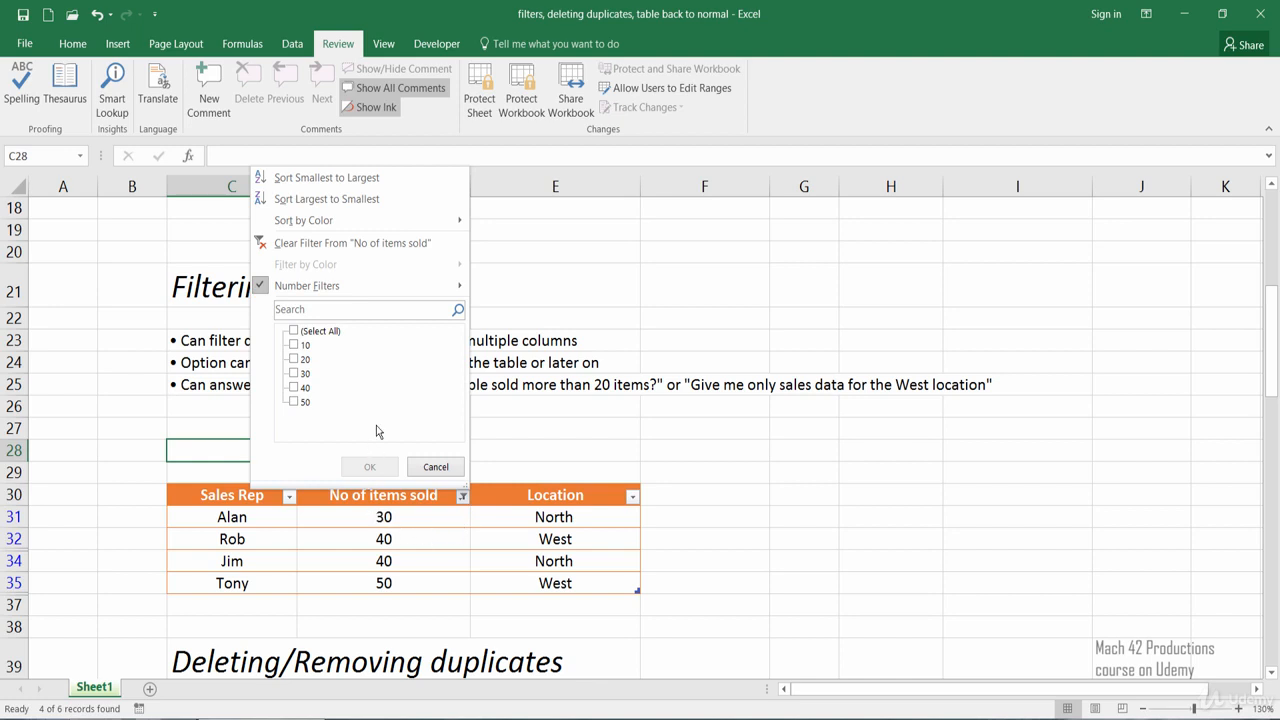
{"action": "mouse_move", "coordinate": [431, 292]}
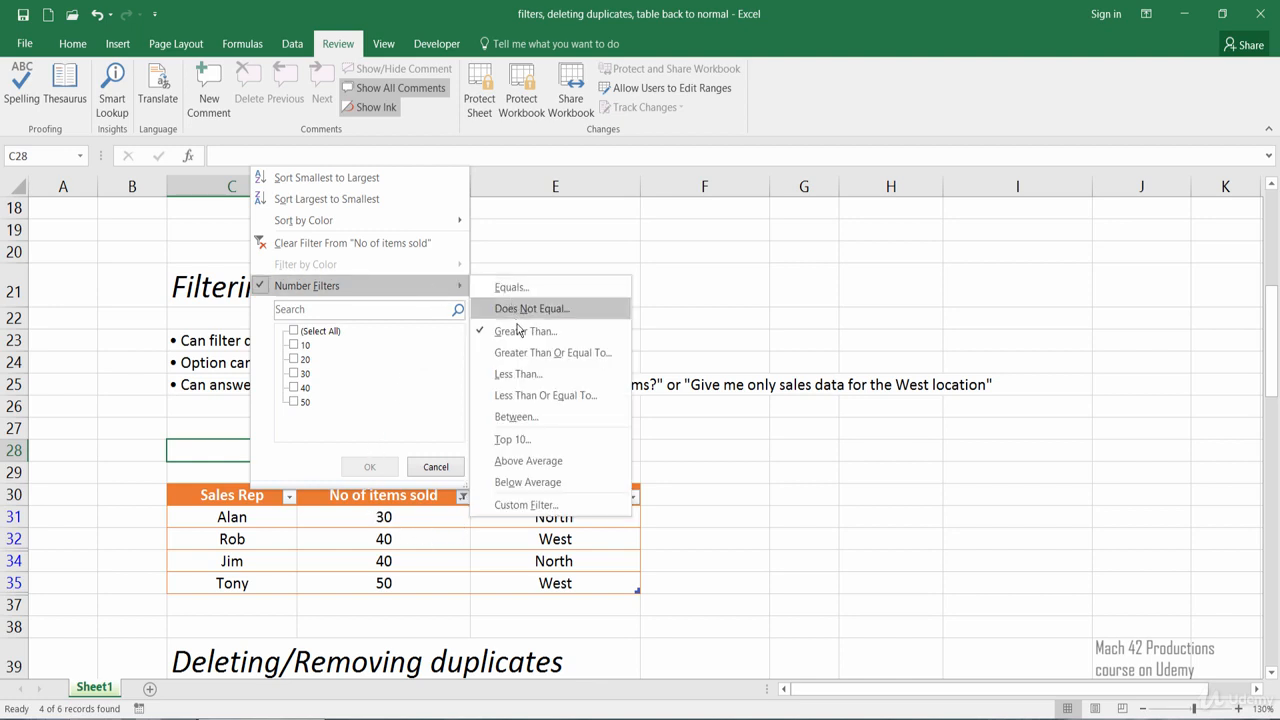
{"action": "left_click", "coordinate": [520, 332]}
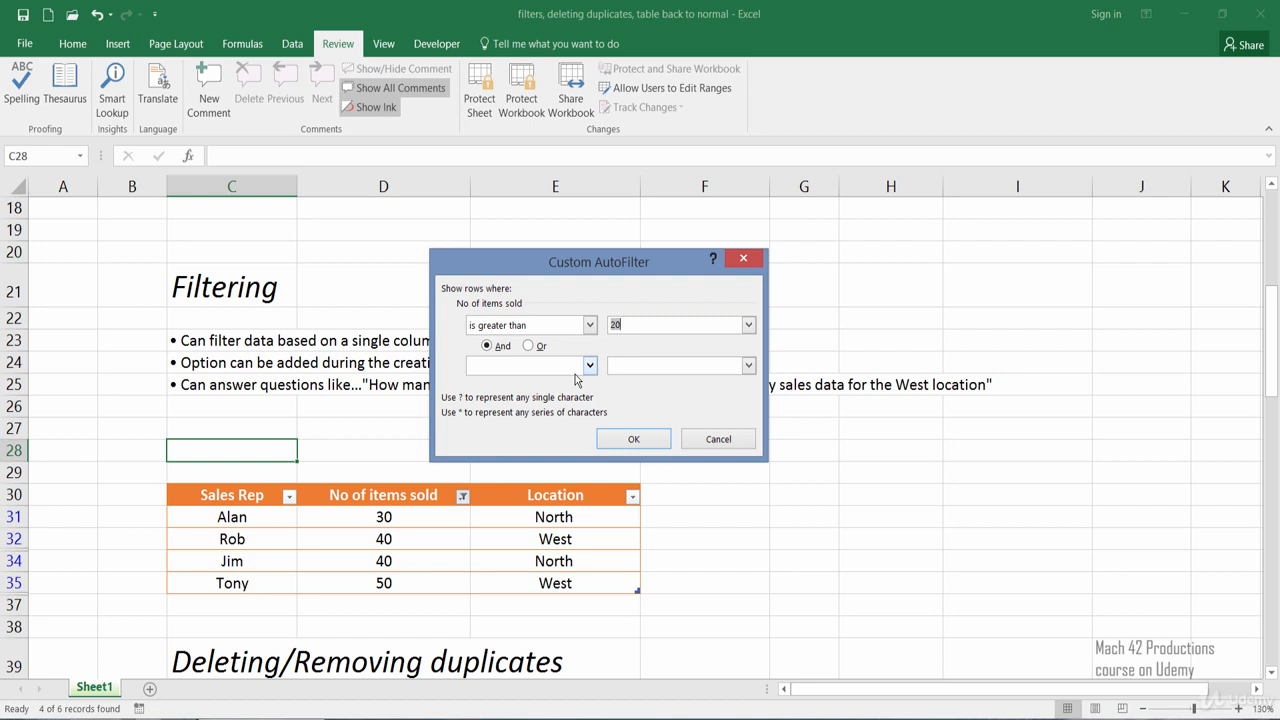
{"action": "left_click", "coordinate": [710, 441]}
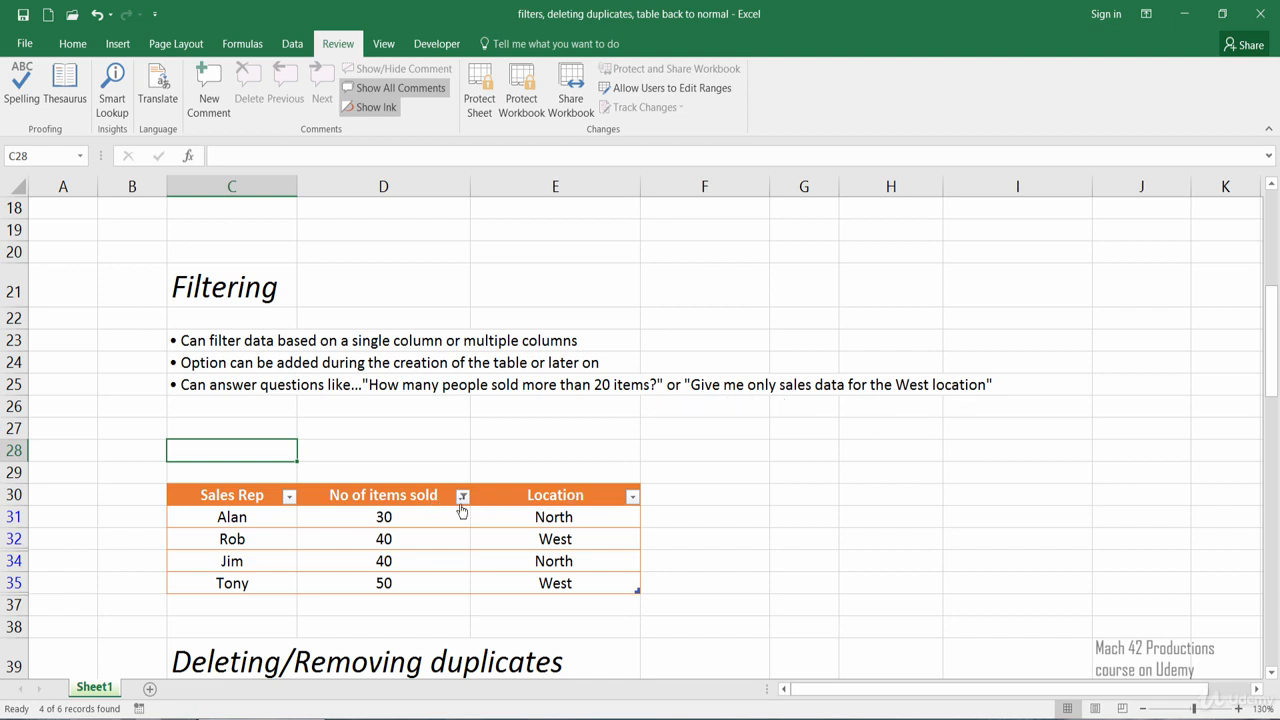
Clear the filter from the No of items sold column
{"action": "mouse_move", "coordinate": [462, 511]}
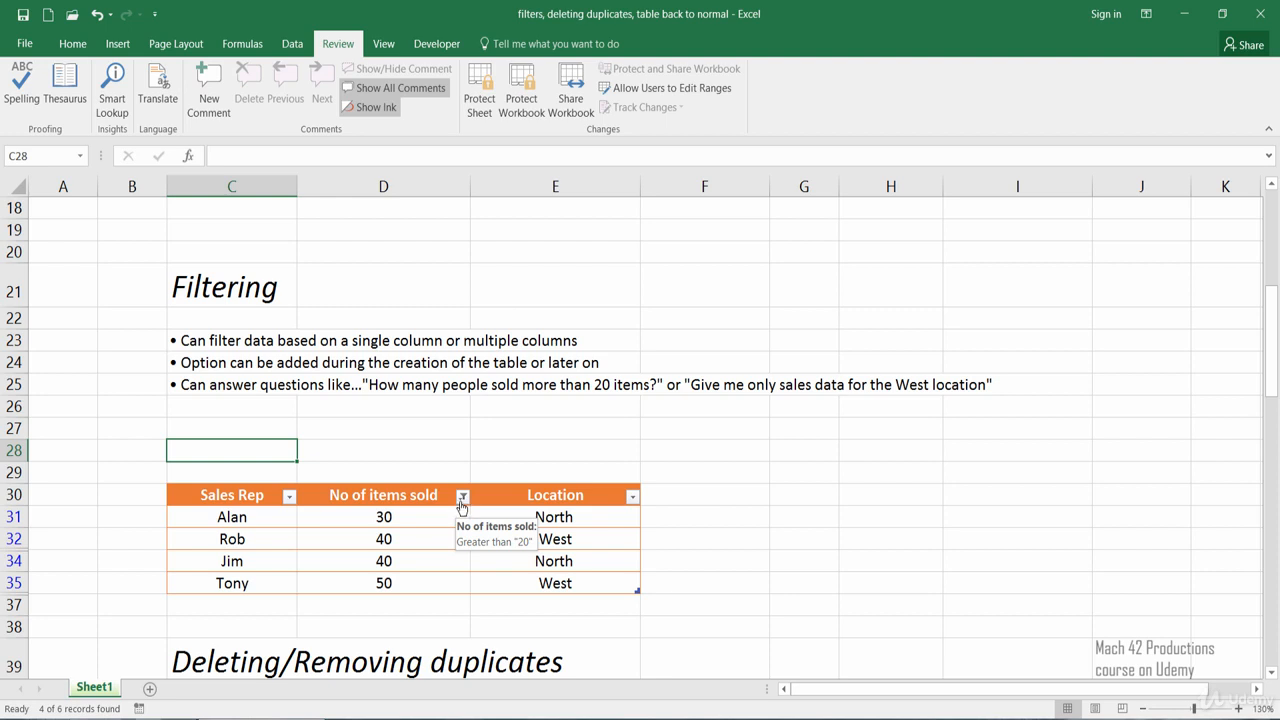
{"action": "left_click", "coordinate": [462, 497]}
{"action": "left_click", "coordinate": [368, 248]}
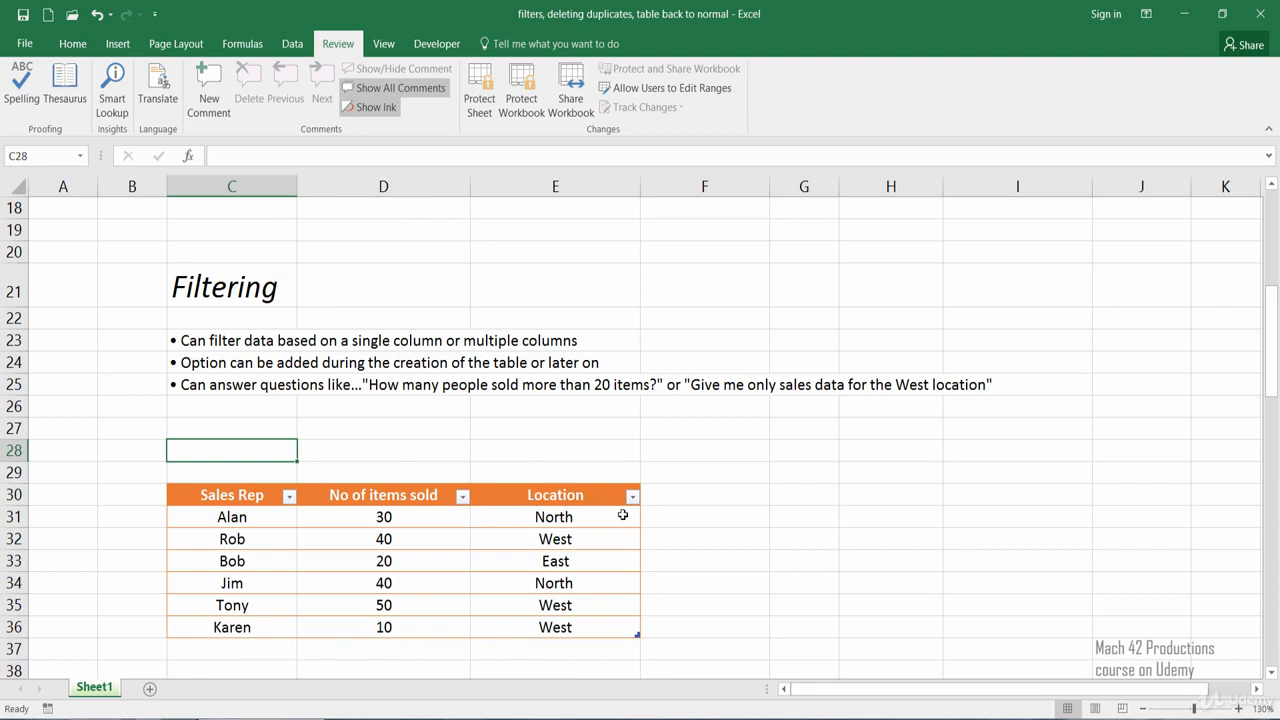
Filter the Location column to include only West, excluding East and North
{"action": "left_click", "coordinate": [632, 497]}
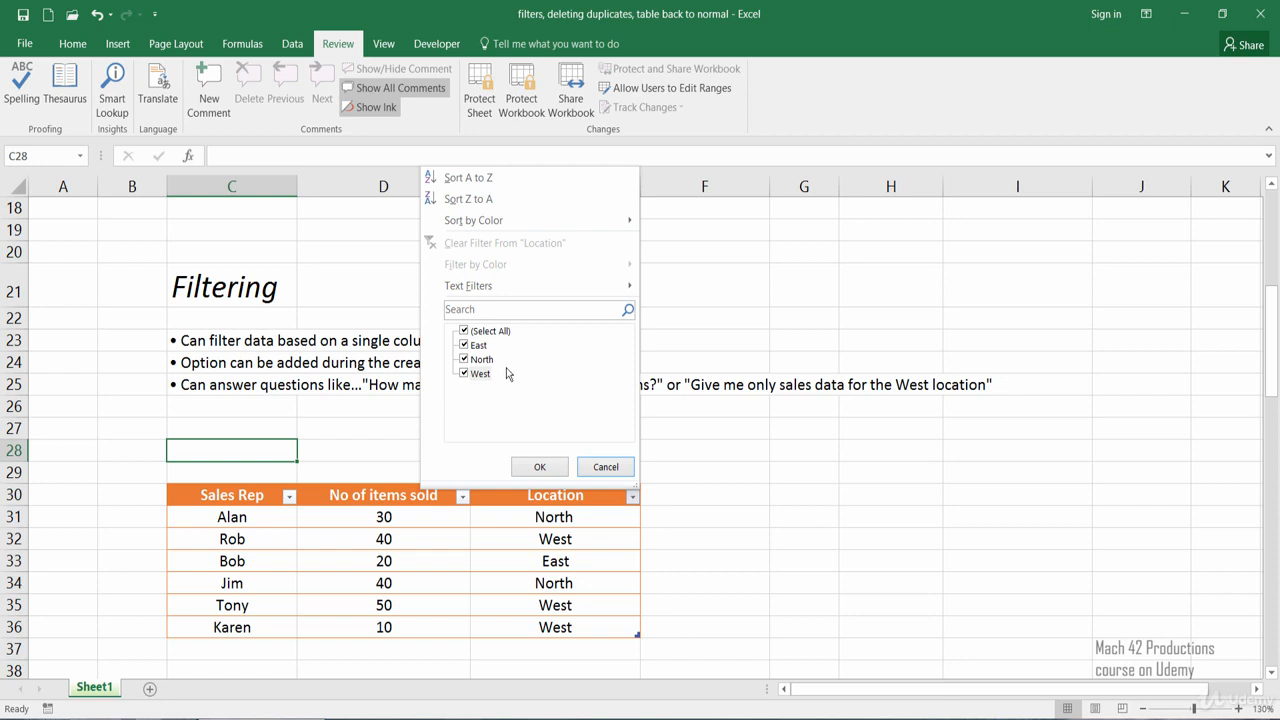
{"action": "mouse_move", "coordinate": [462, 292]}
{"action": "left_click", "coordinate": [465, 359]}
{"action": "left_click", "coordinate": [465, 345]}
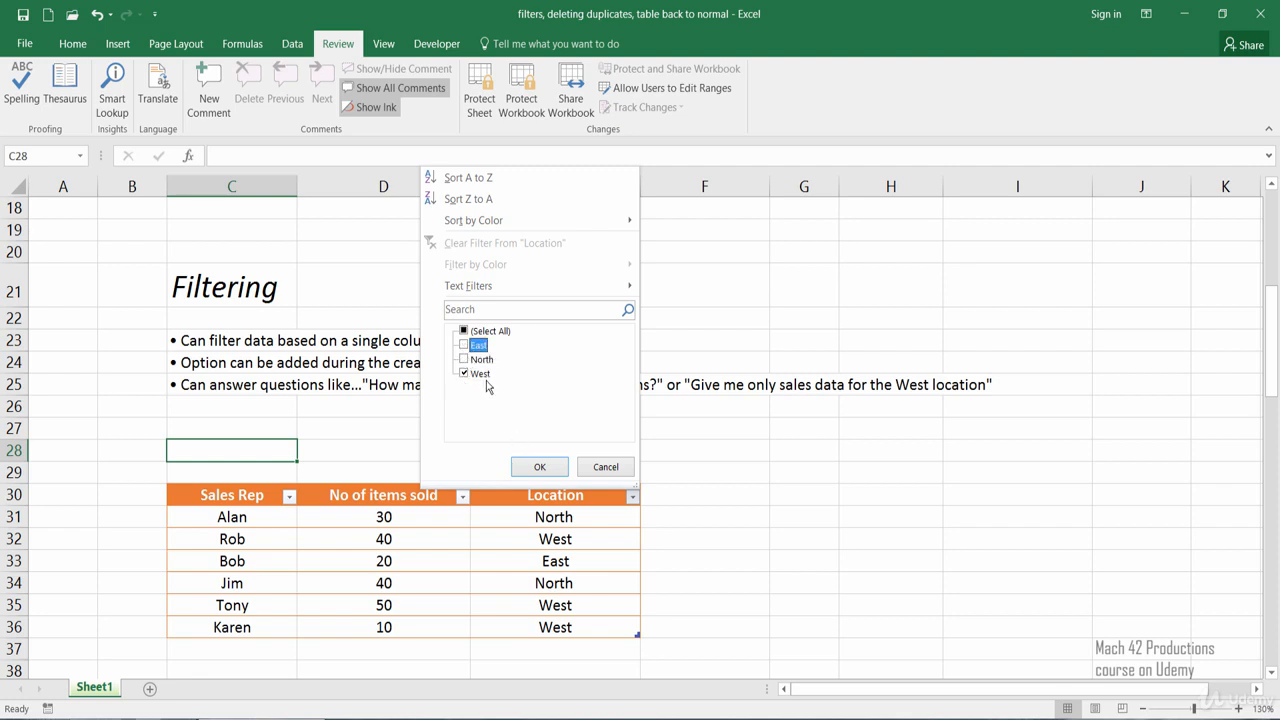
{"action": "left_click", "coordinate": [529, 468]}
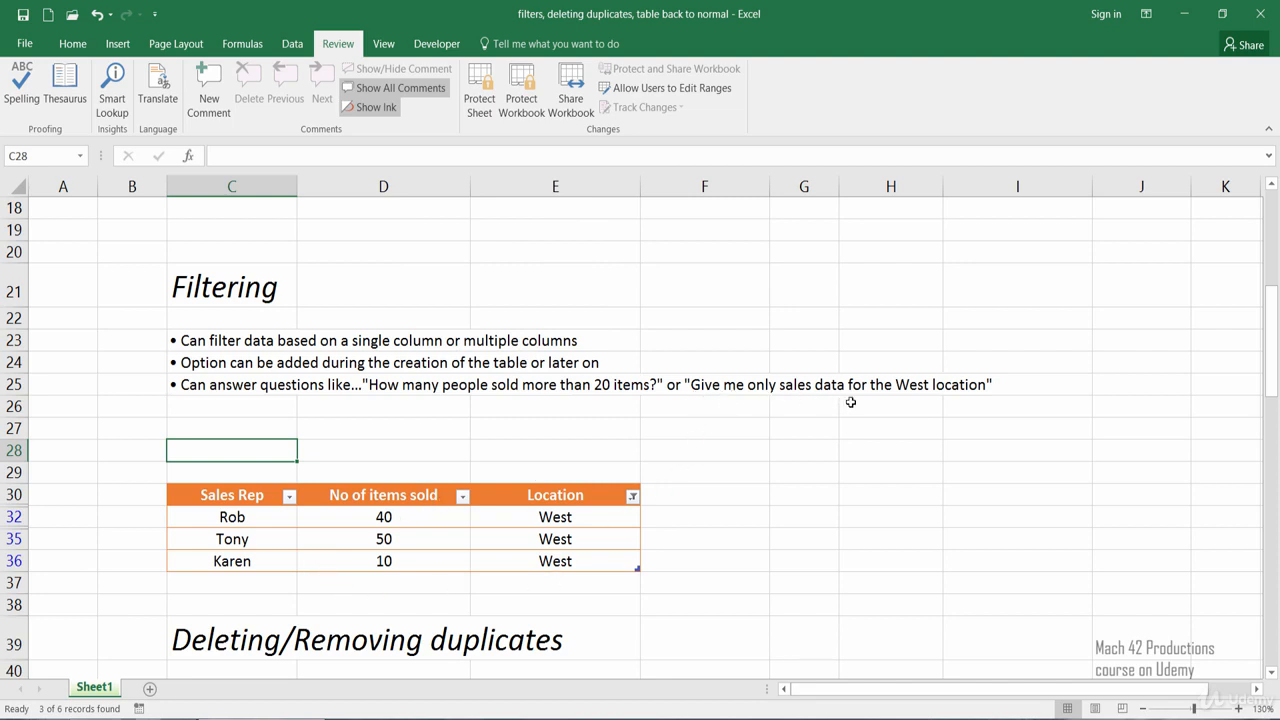
Apply a Less Than number filter of 30 to the No of items sold column of the West rows
{"action": "left_click", "coordinate": [365, 603]}
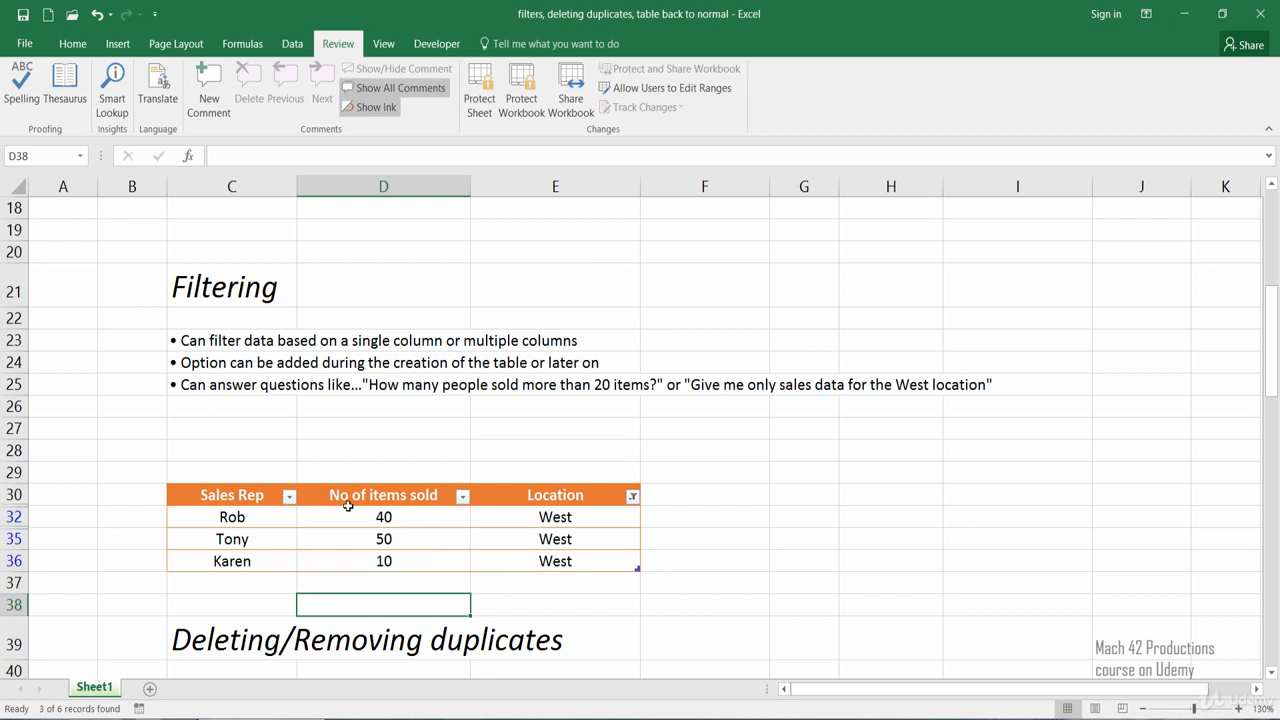
{"action": "left_click", "coordinate": [463, 497]}
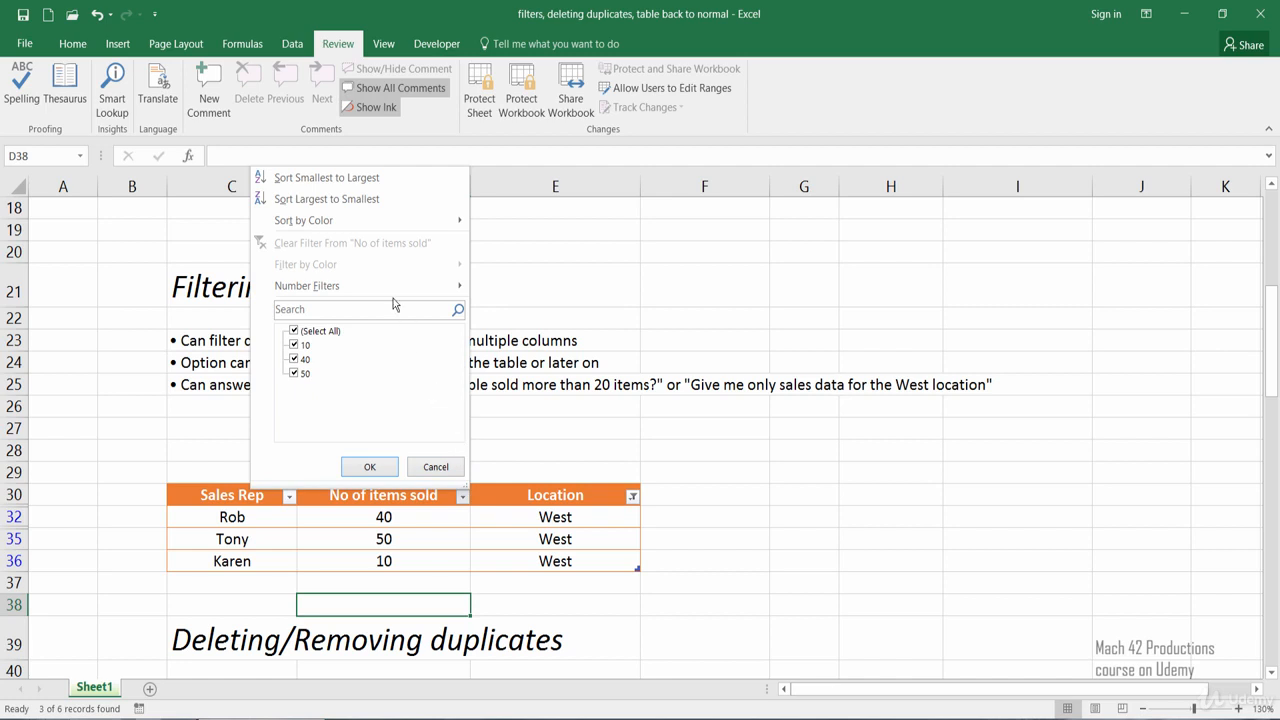
{"action": "mouse_move", "coordinate": [397, 285]}
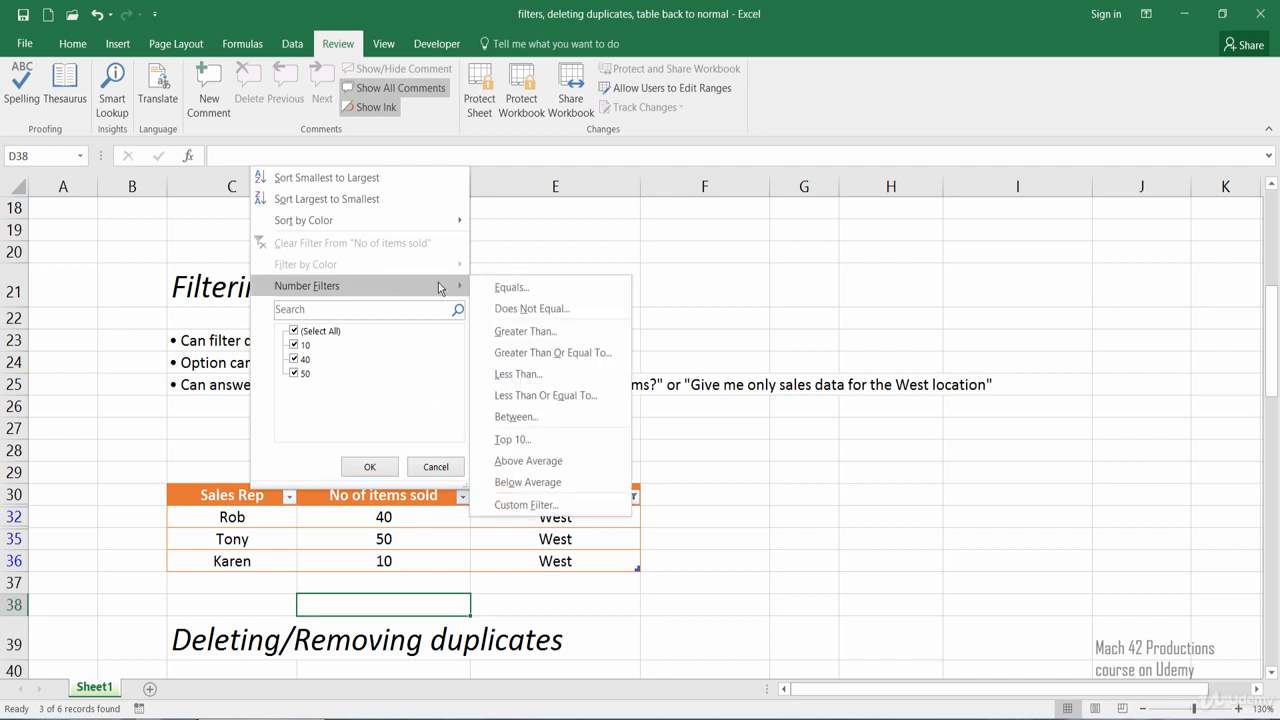
{"action": "left_click", "coordinate": [486, 378]}
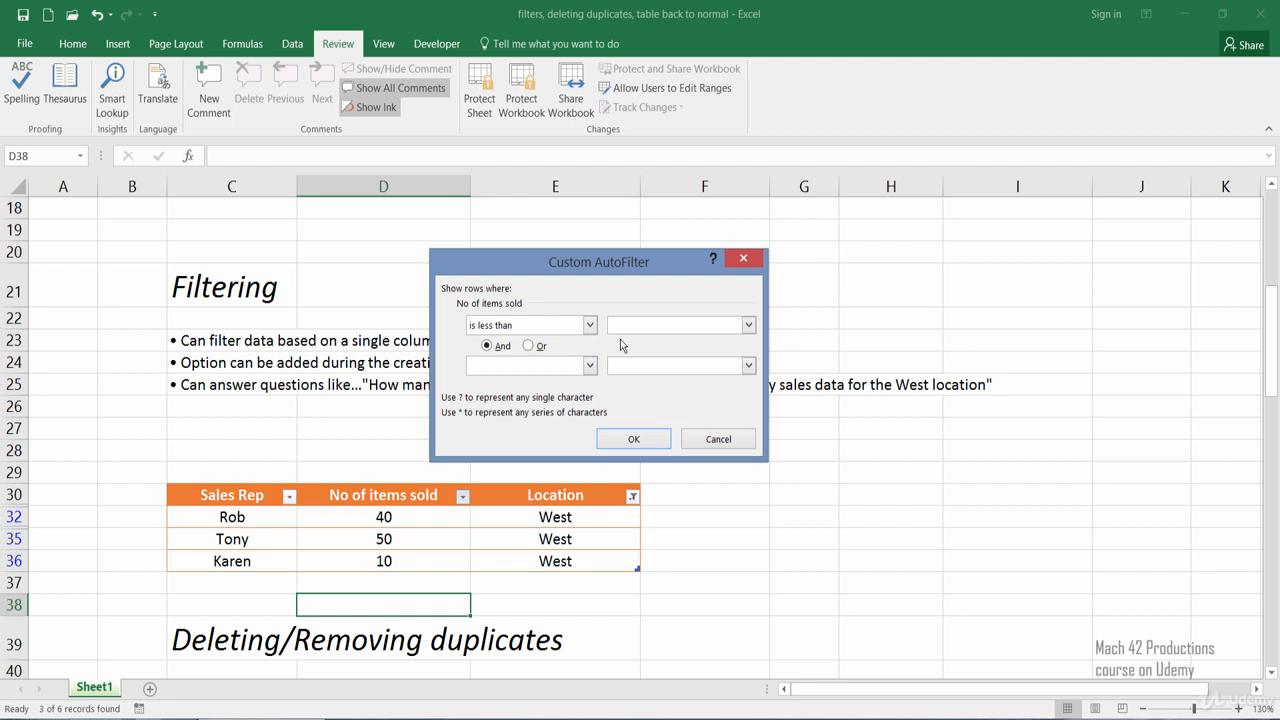
{"action": "left_click", "coordinate": [643, 443]}
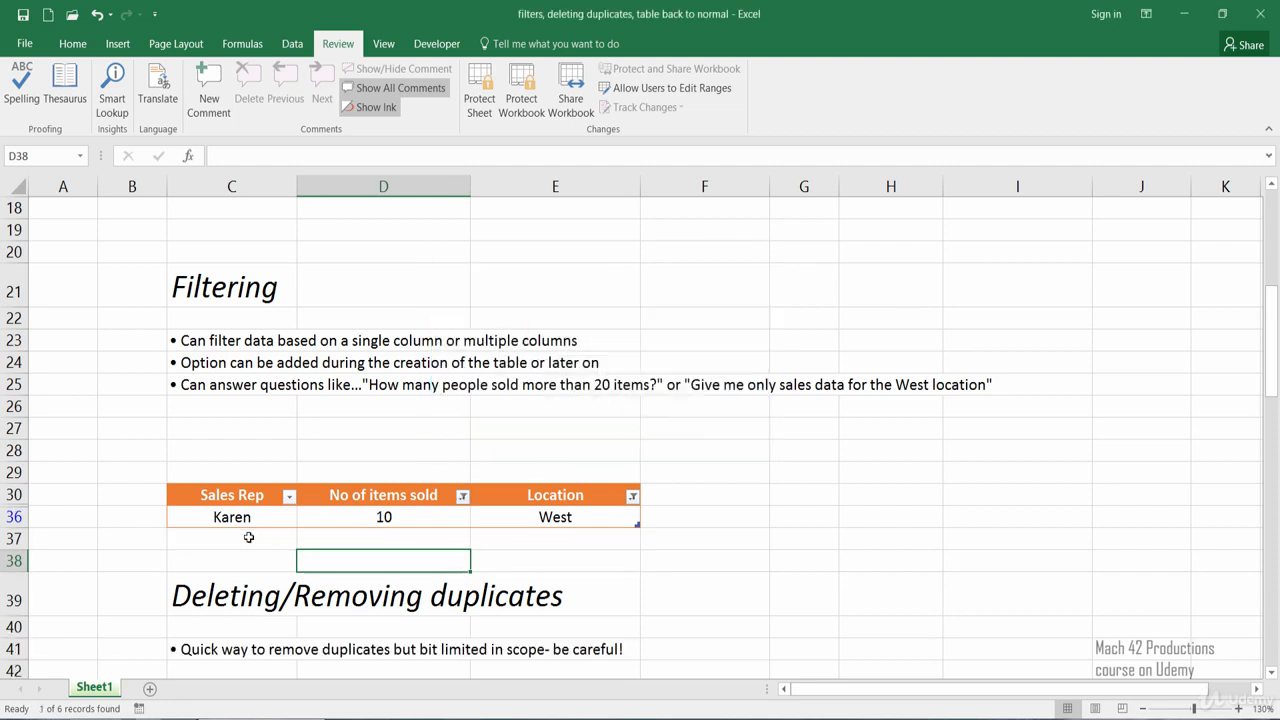
{"action": "left_click", "coordinate": [217, 543]}
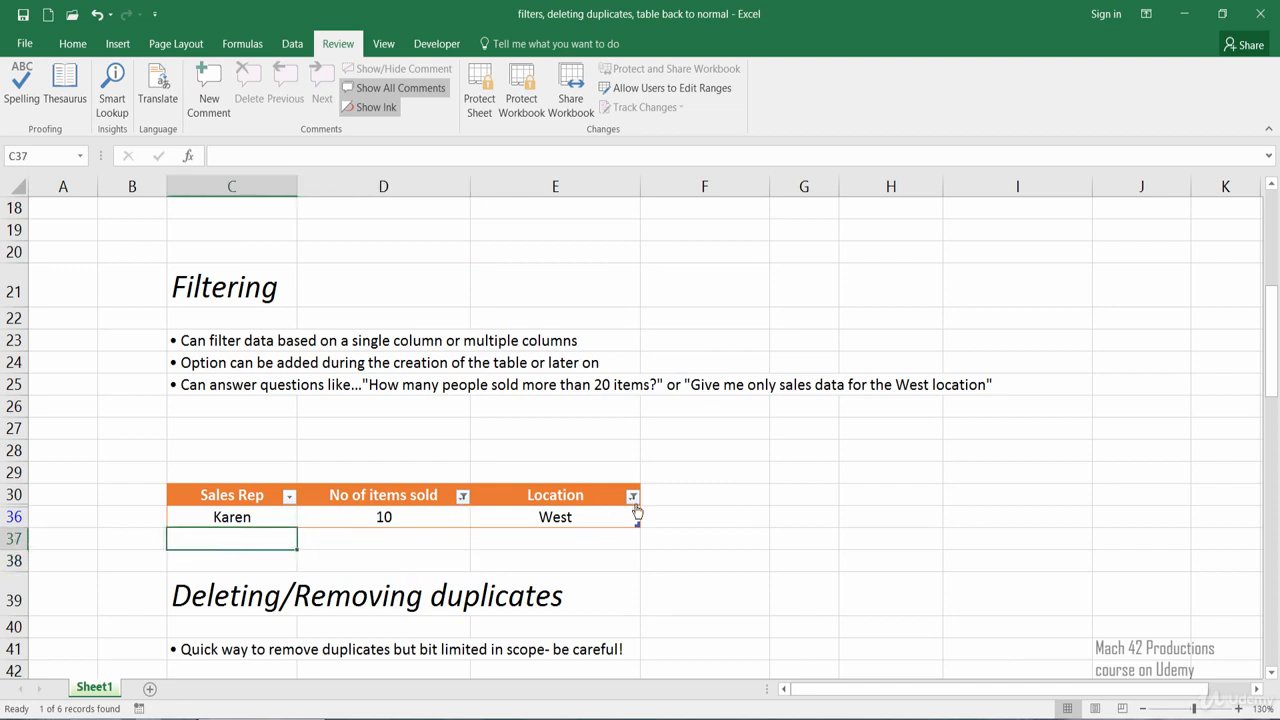
Remove duplicate rows from the Deleting/Removing duplicates table by comparing Sales Rep, No of items sold and Location, and undo the removal
{"action": "left_click", "coordinate": [380, 548]}
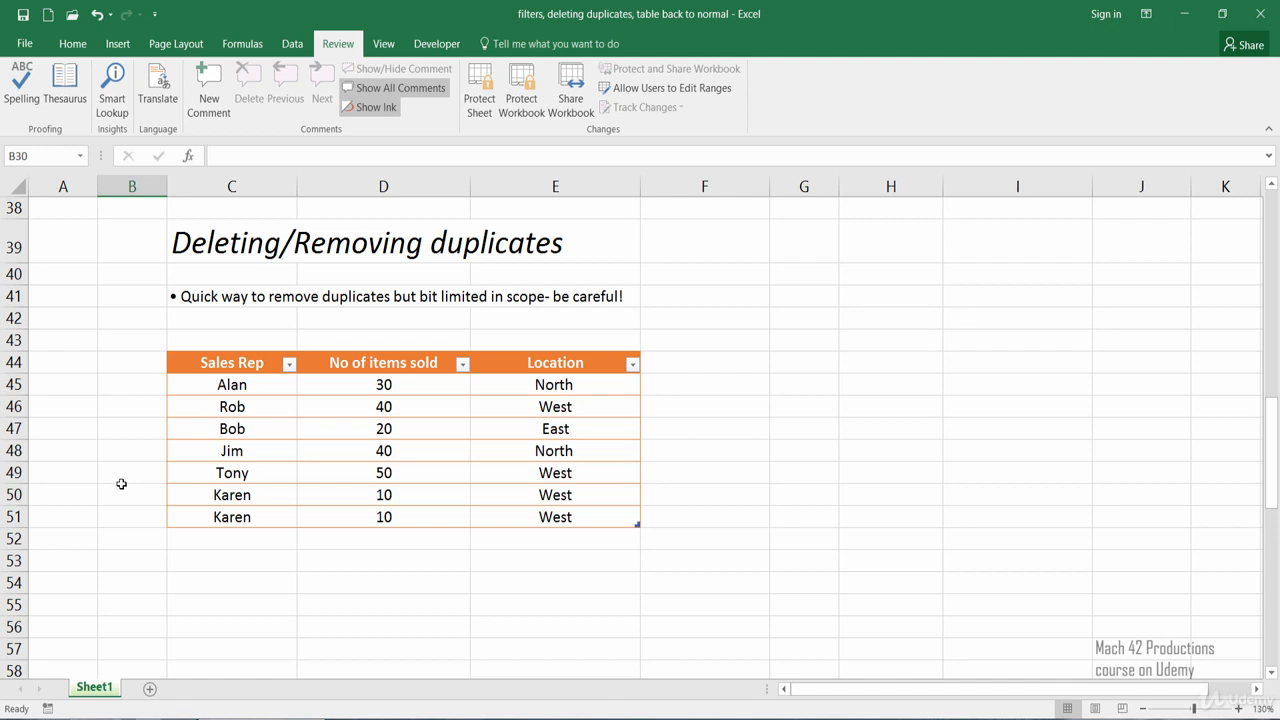
{"action": "left_click", "coordinate": [219, 386]}
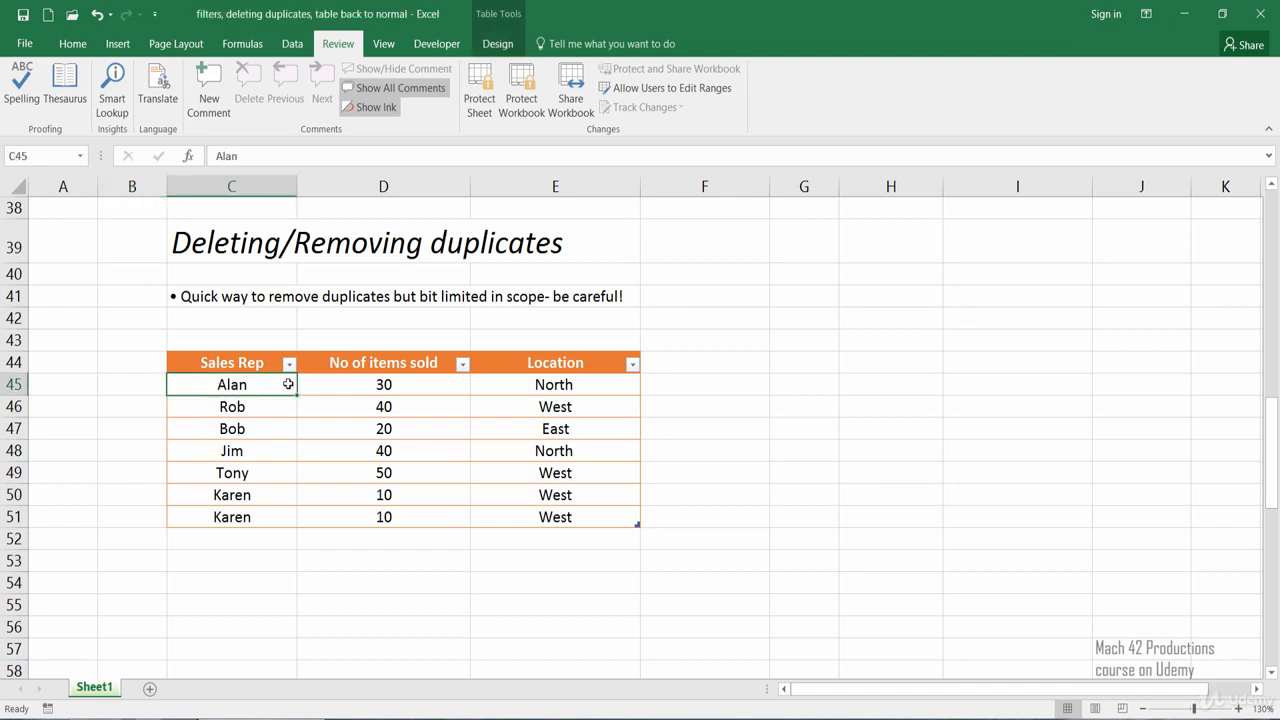
{"action": "left_click", "coordinate": [487, 47]}
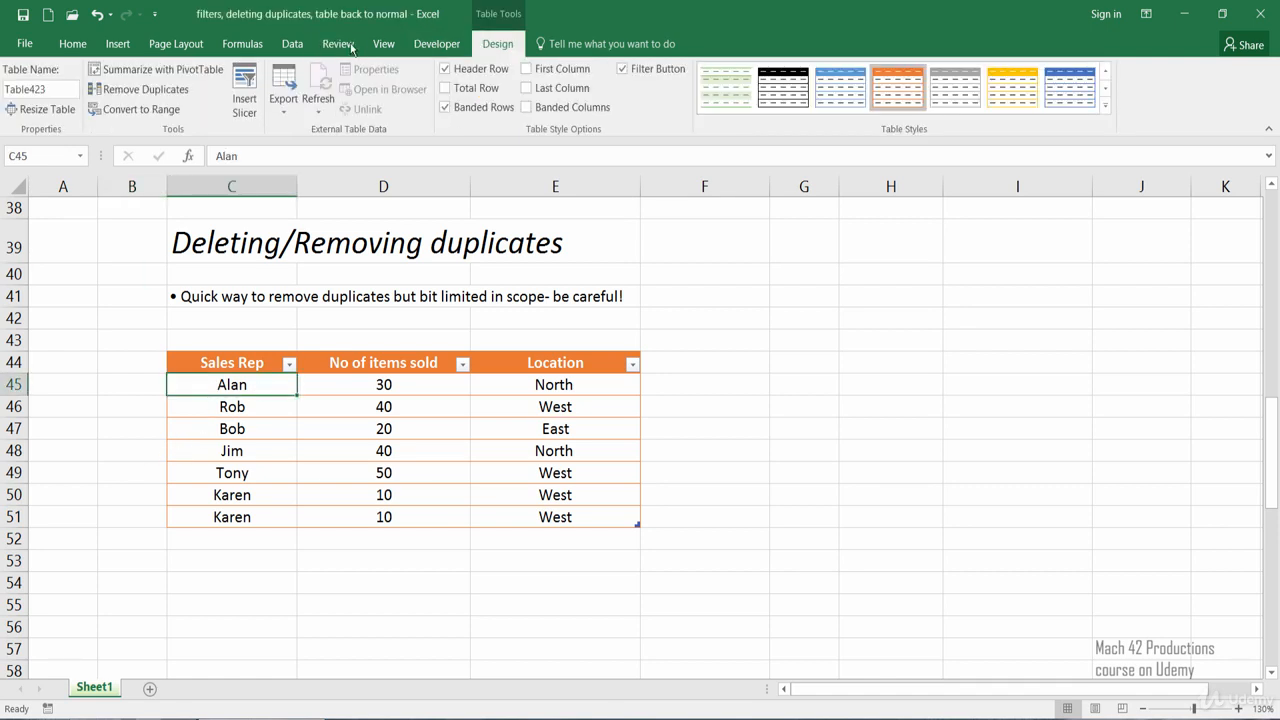
{"action": "left_click", "coordinate": [121, 98]}
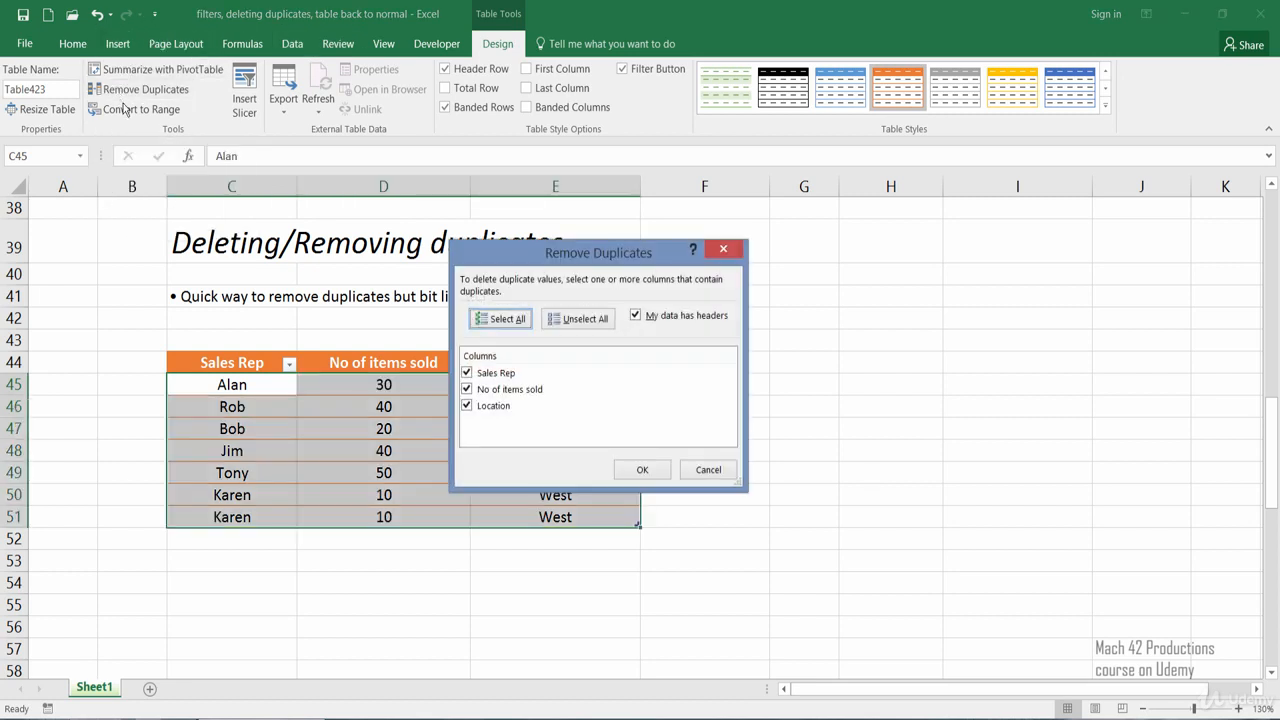
{"action": "left_click_drag", "start_coordinate": [521, 260], "coordinate": [736, 263]}
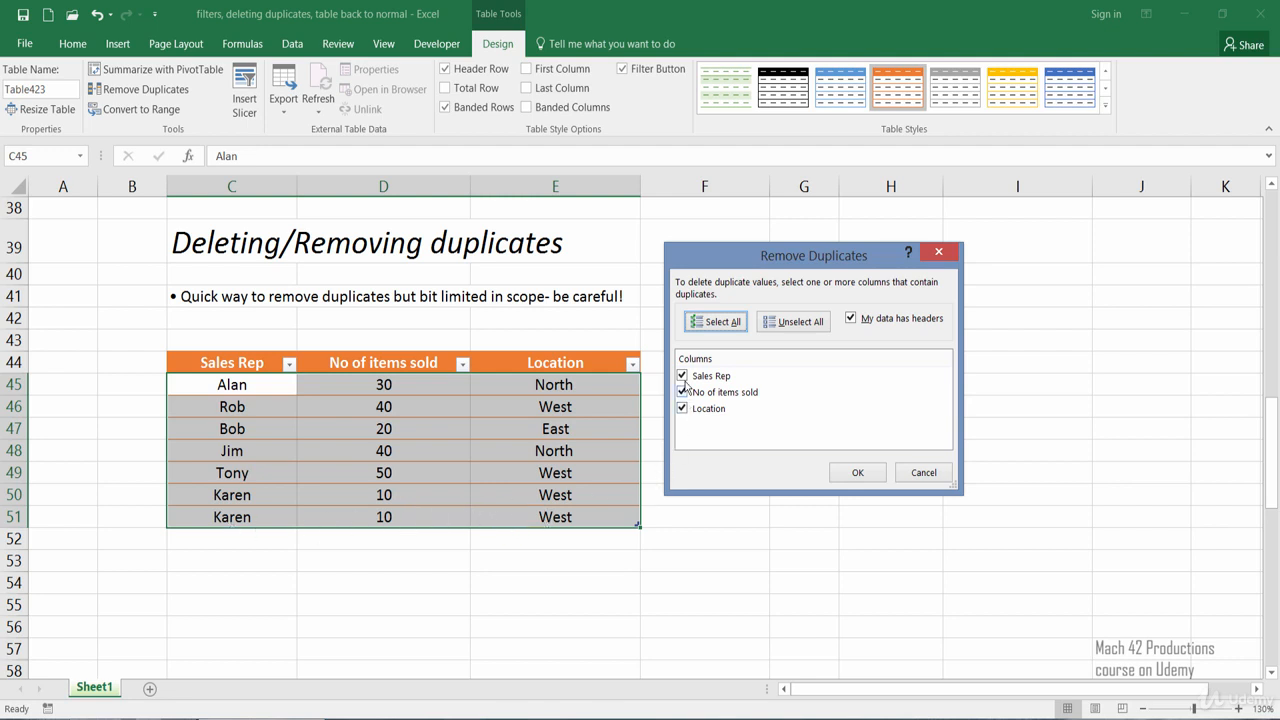
{"action": "left_click", "coordinate": [835, 477]}
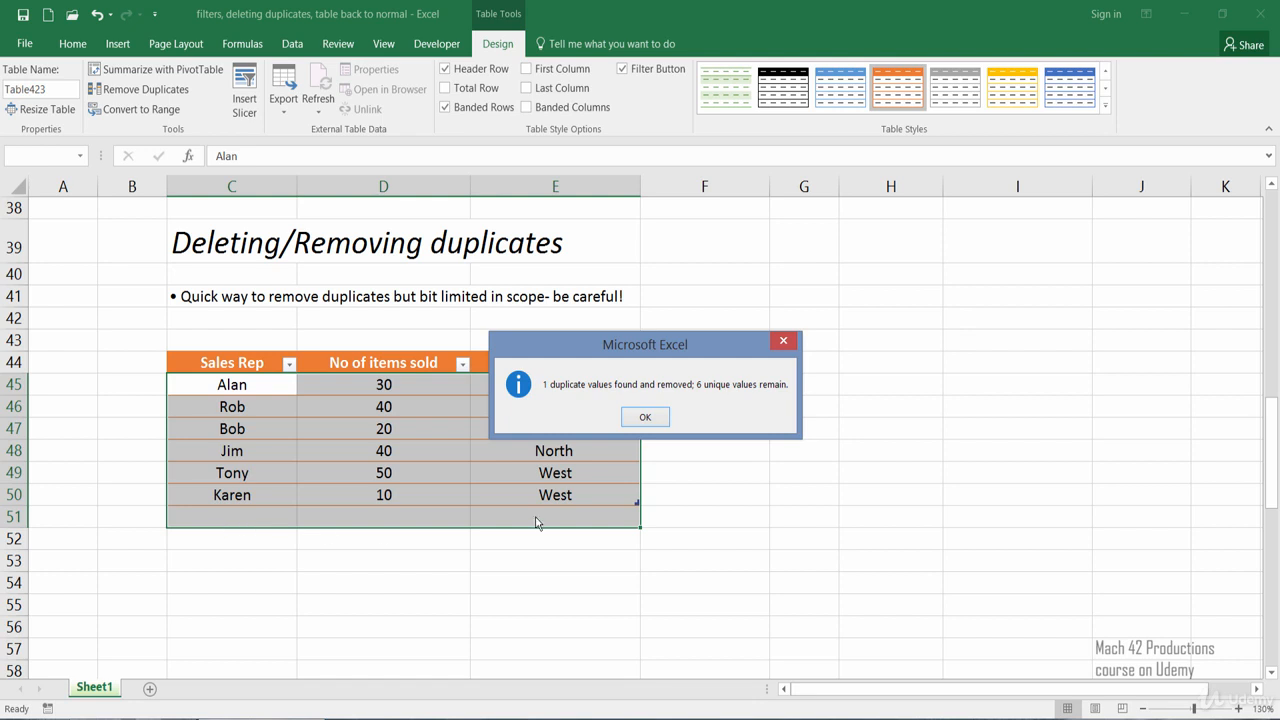
{"action": "left_click", "coordinate": [645, 417]}
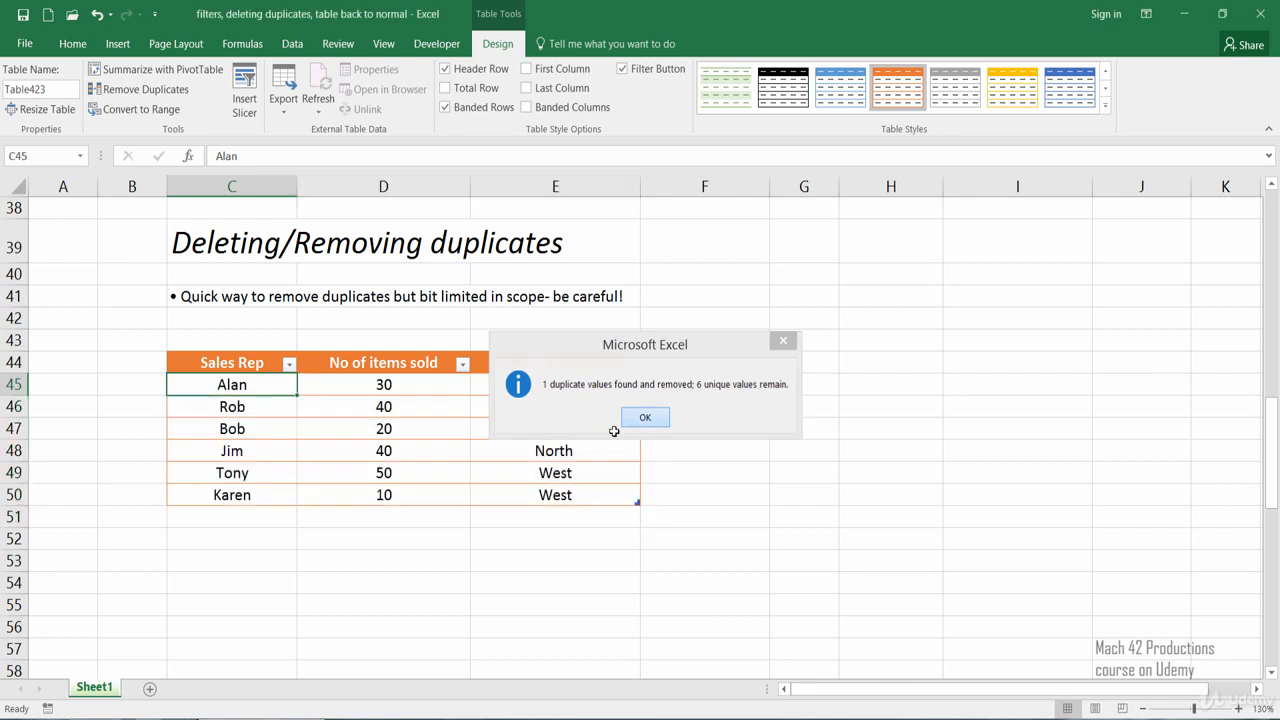
{"action": "key", "text": "ctrl+z"}
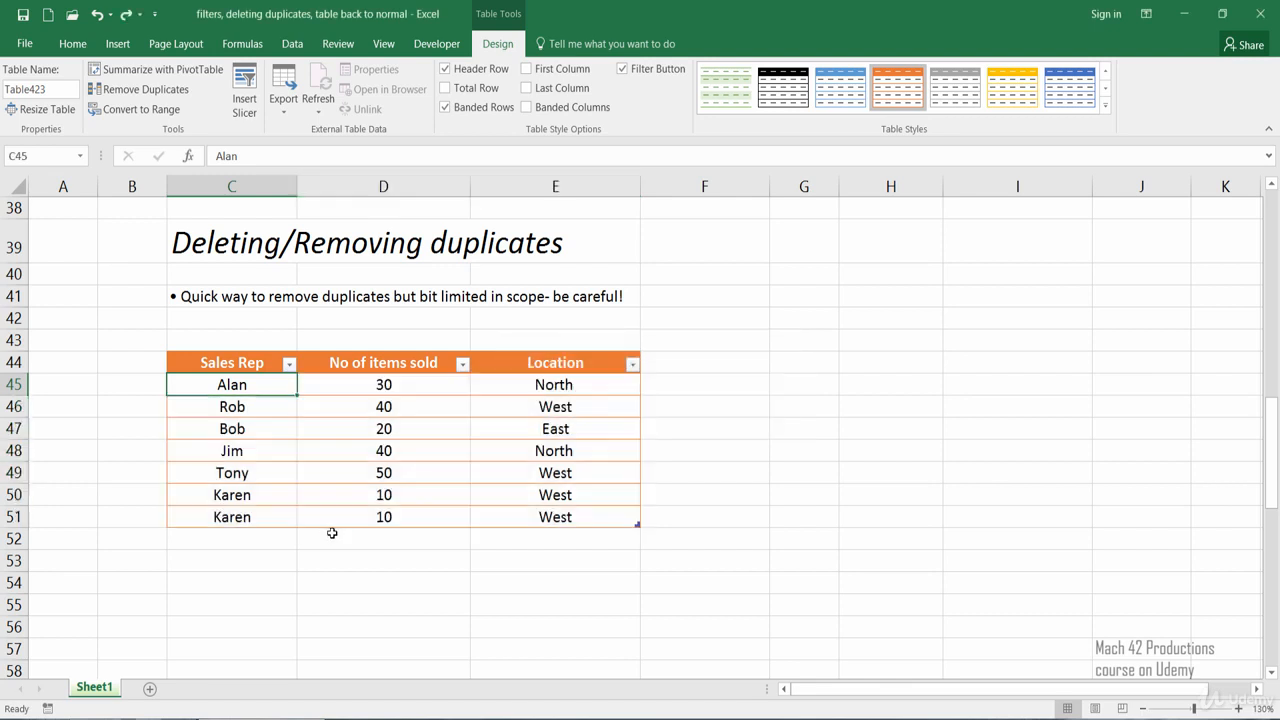
Remove duplicates from the table by comparing only the No of items sold column, and undo the removal
{"action": "left_click", "coordinate": [180, 96]}
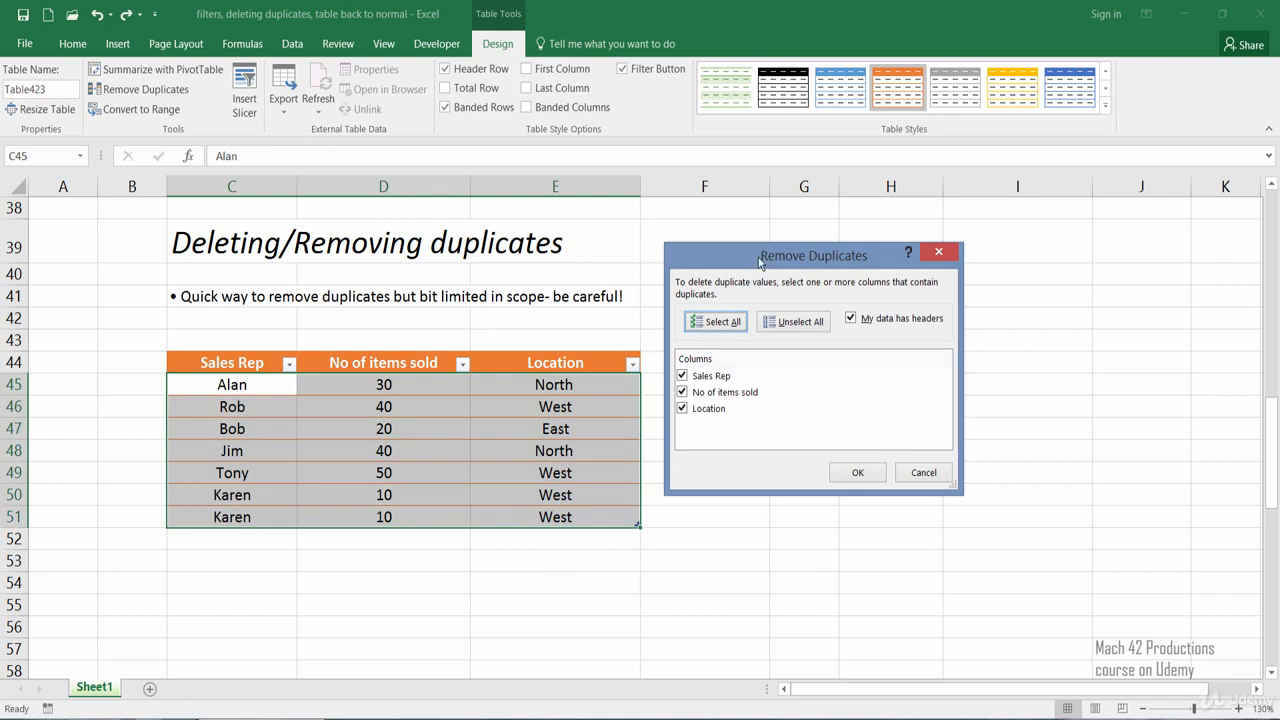
{"action": "left_click_drag", "start_coordinate": [758, 257], "coordinate": [748, 284]}
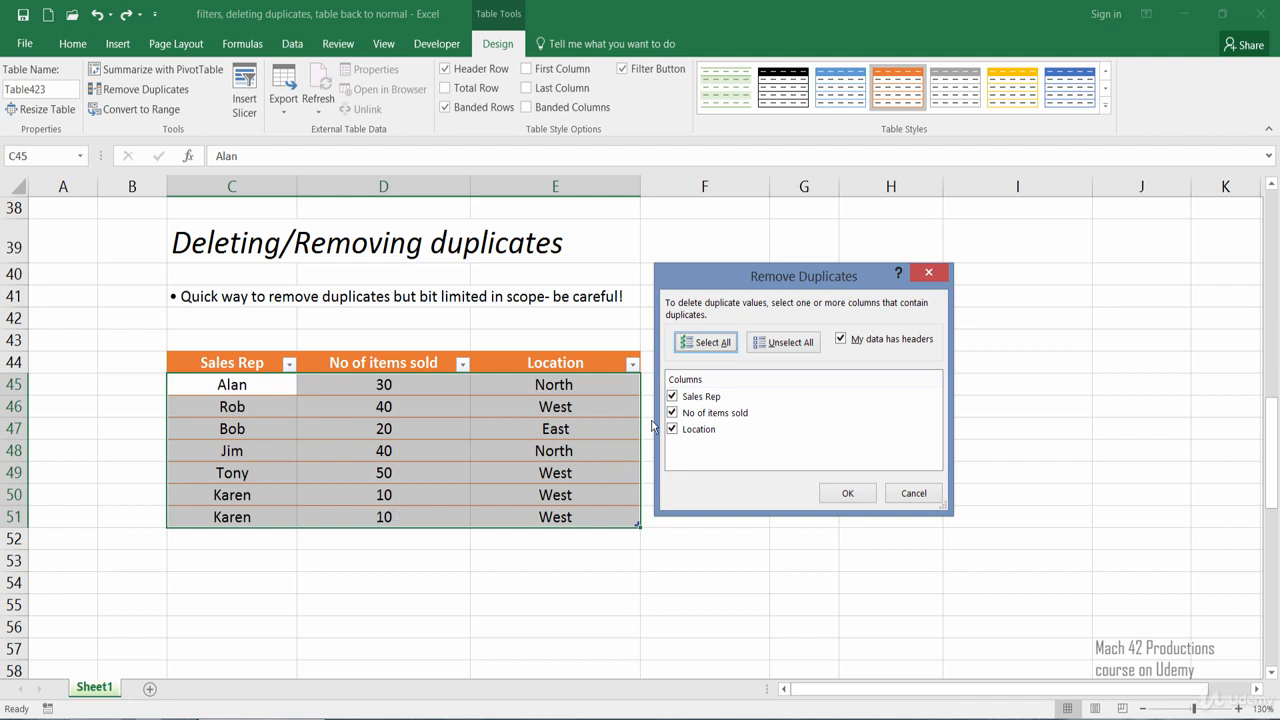
{"action": "left_click", "coordinate": [673, 396]}
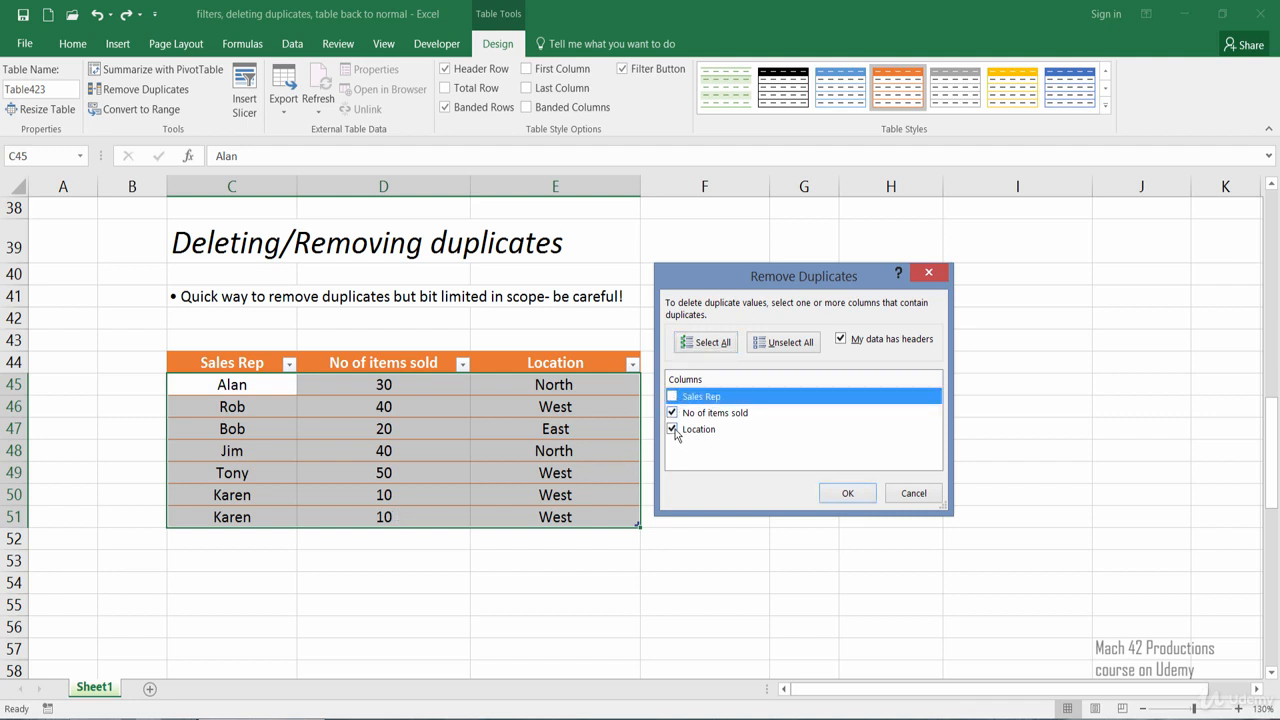
{"action": "left_click", "coordinate": [672, 429]}
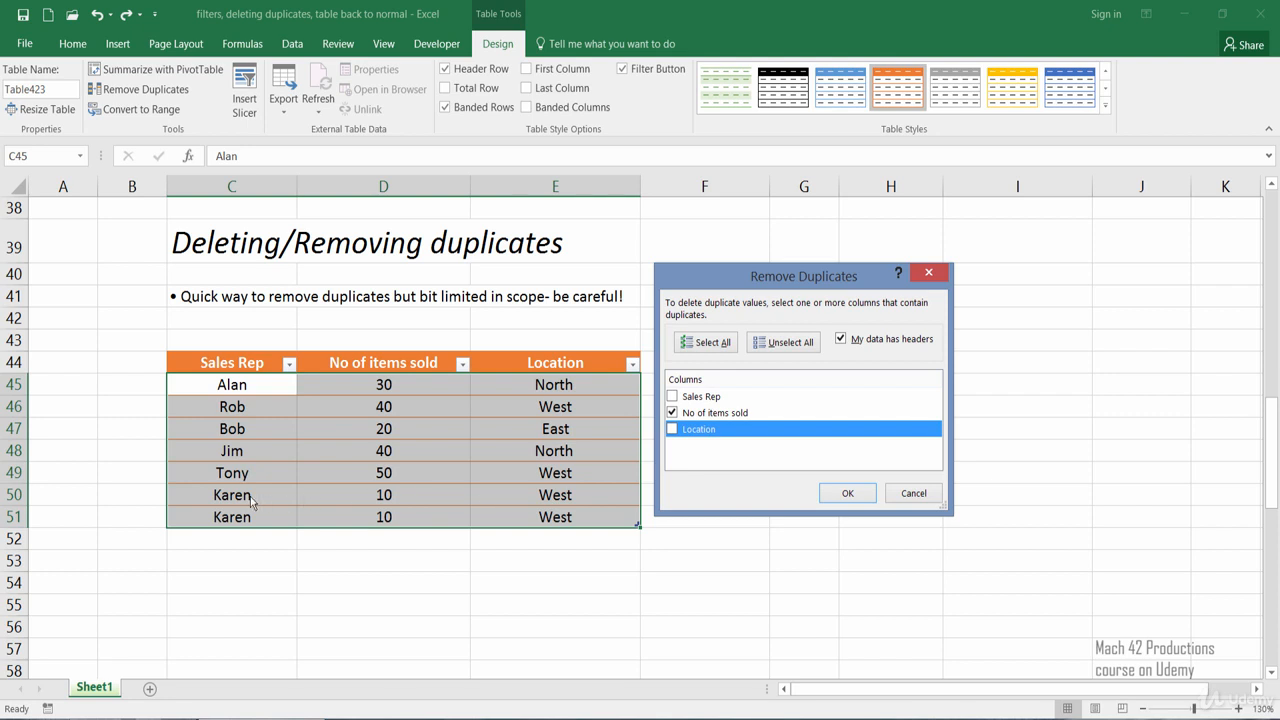
{"action": "key", "text": "Tab"}
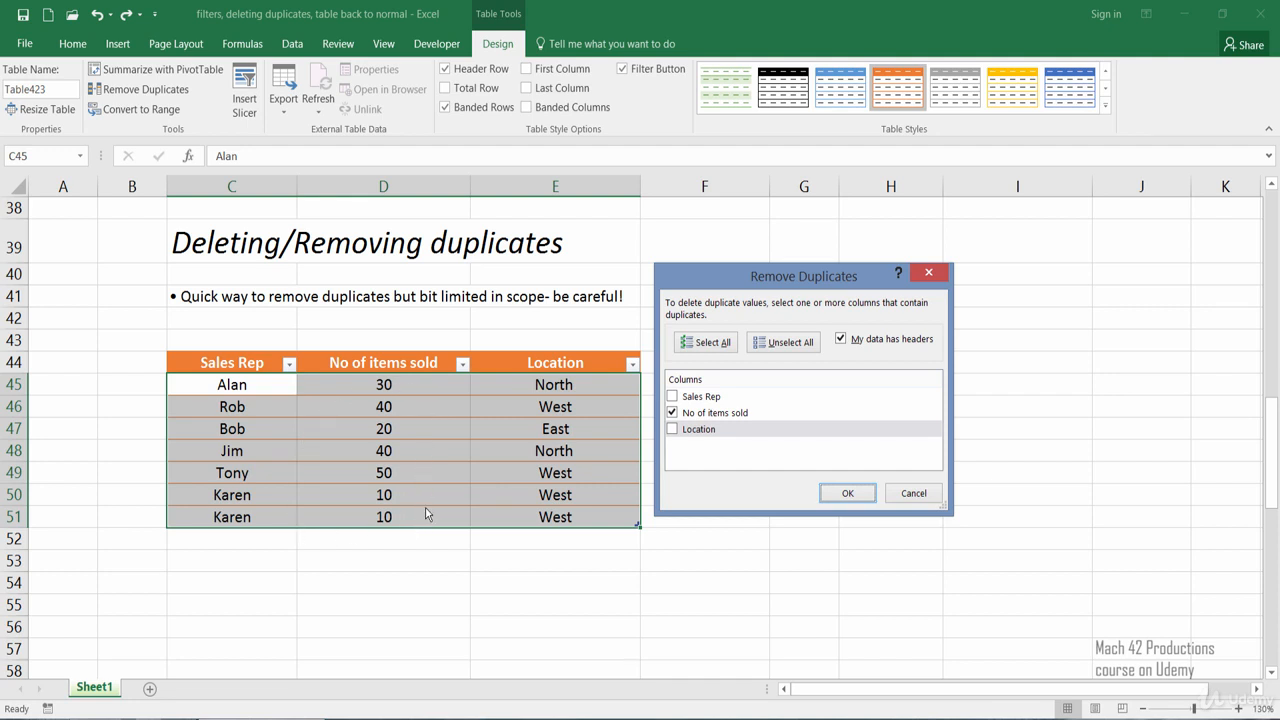
{"action": "left_click", "coordinate": [839, 500]}
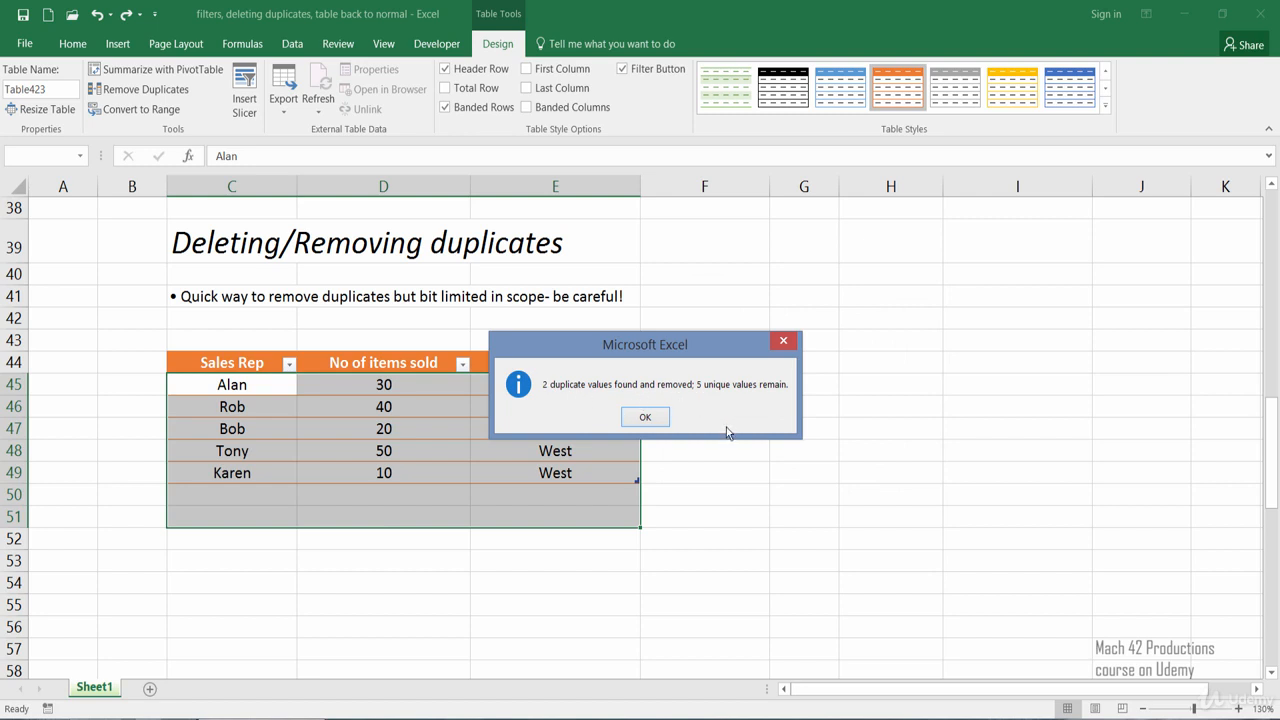
{"action": "left_click", "coordinate": [646, 417]}
{"action": "left_click", "coordinate": [344, 533]}
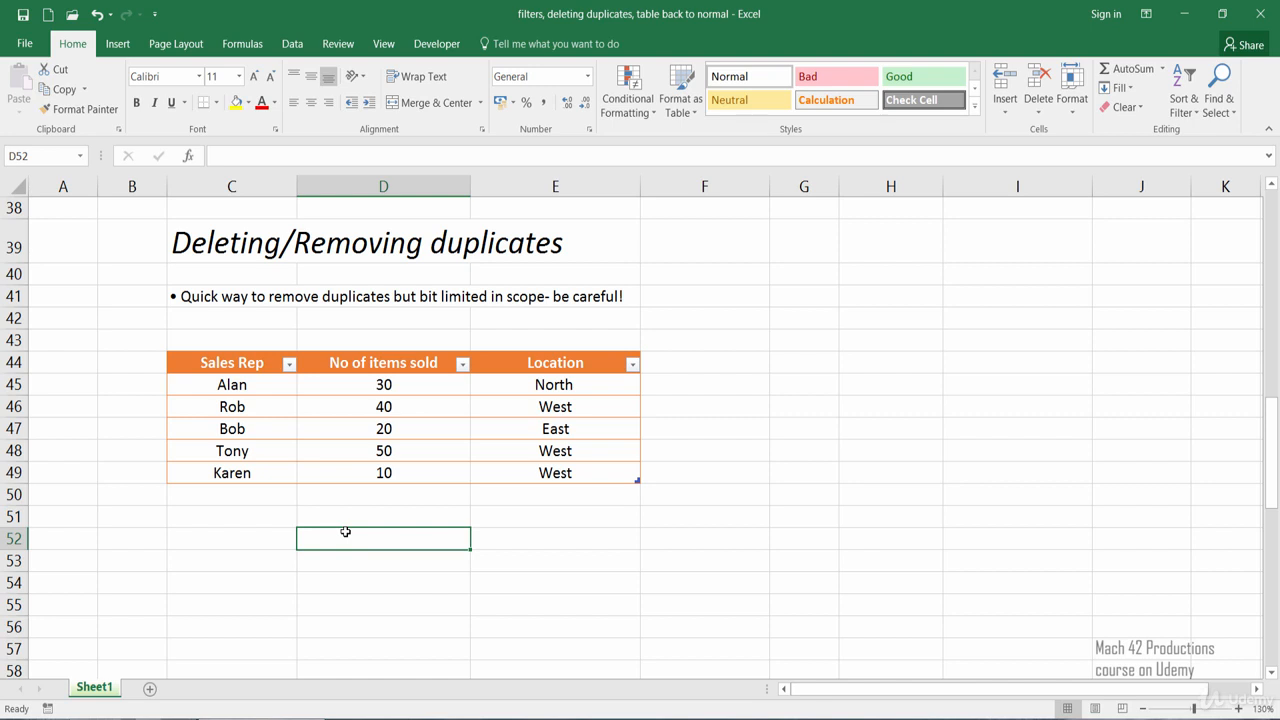
{"action": "key", "text": "ctrl+z"}
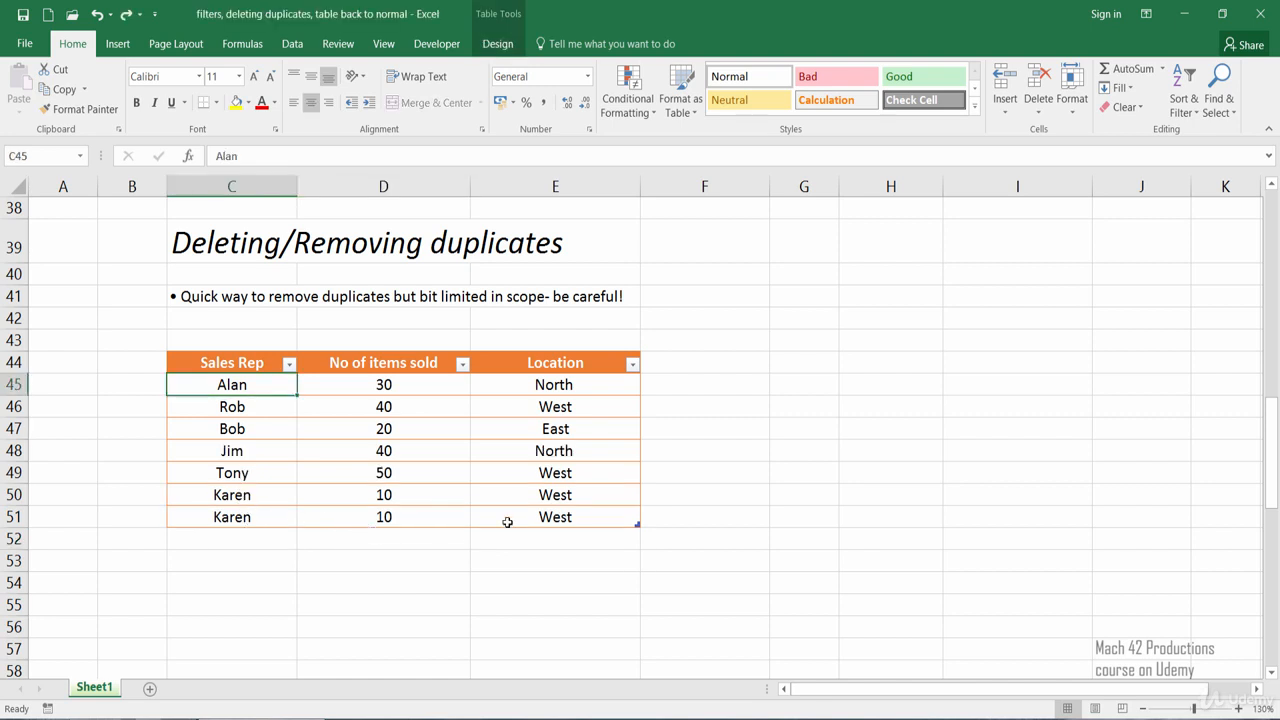
Replace the repeated Sales Rep name in cell C51 with a different first name
{"action": "left_click", "coordinate": [339, 554]}
{"action": "left_click", "coordinate": [237, 517]}
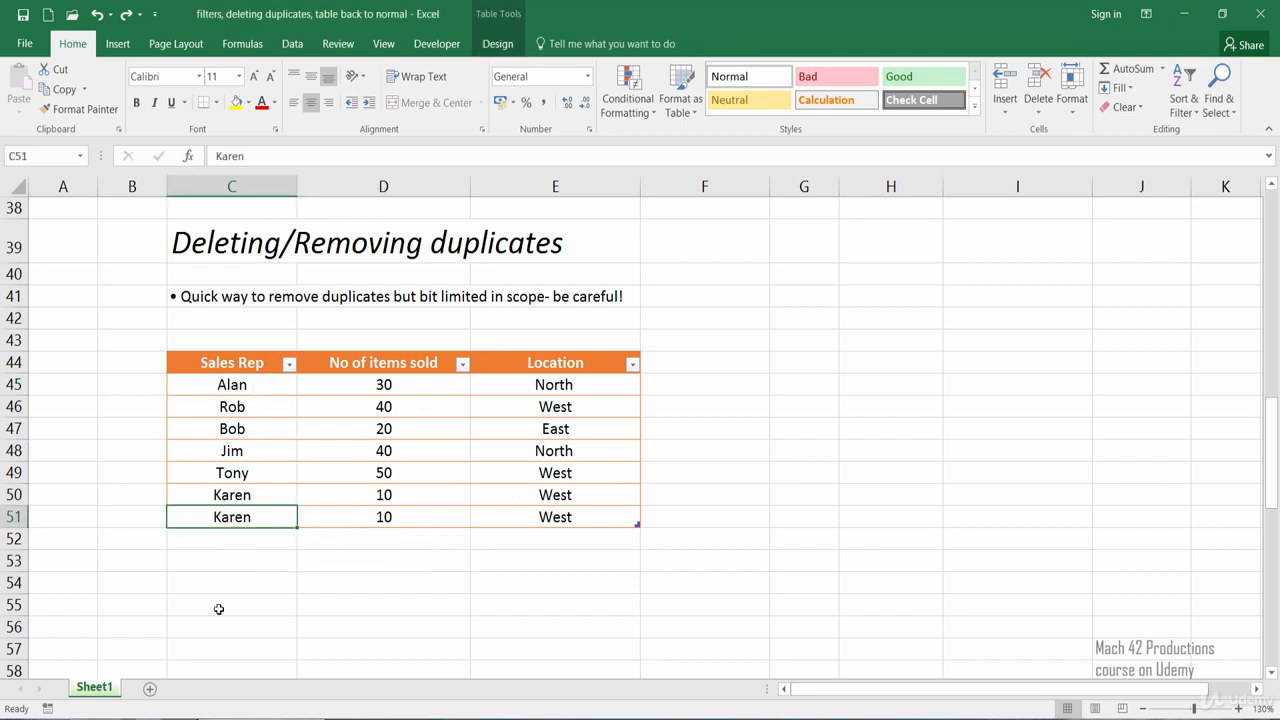
{"action": "type", "text": "Laura"}
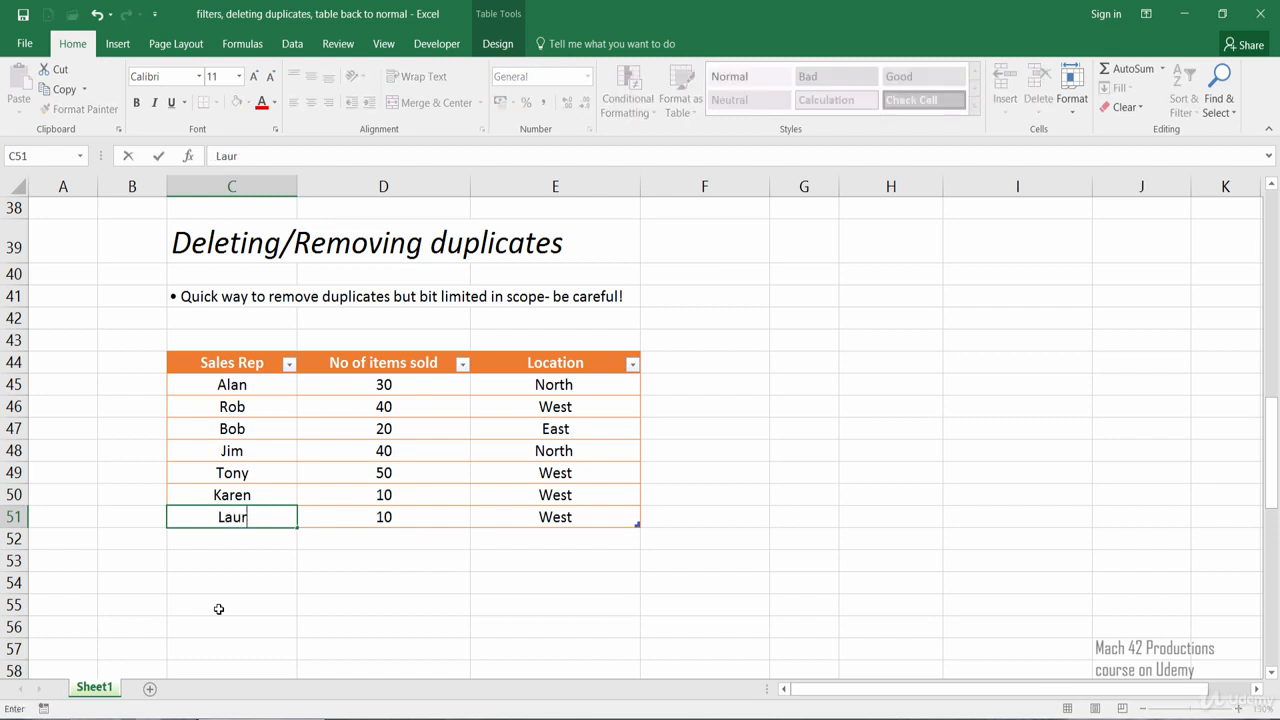
{"action": "key", "text": "Return"}
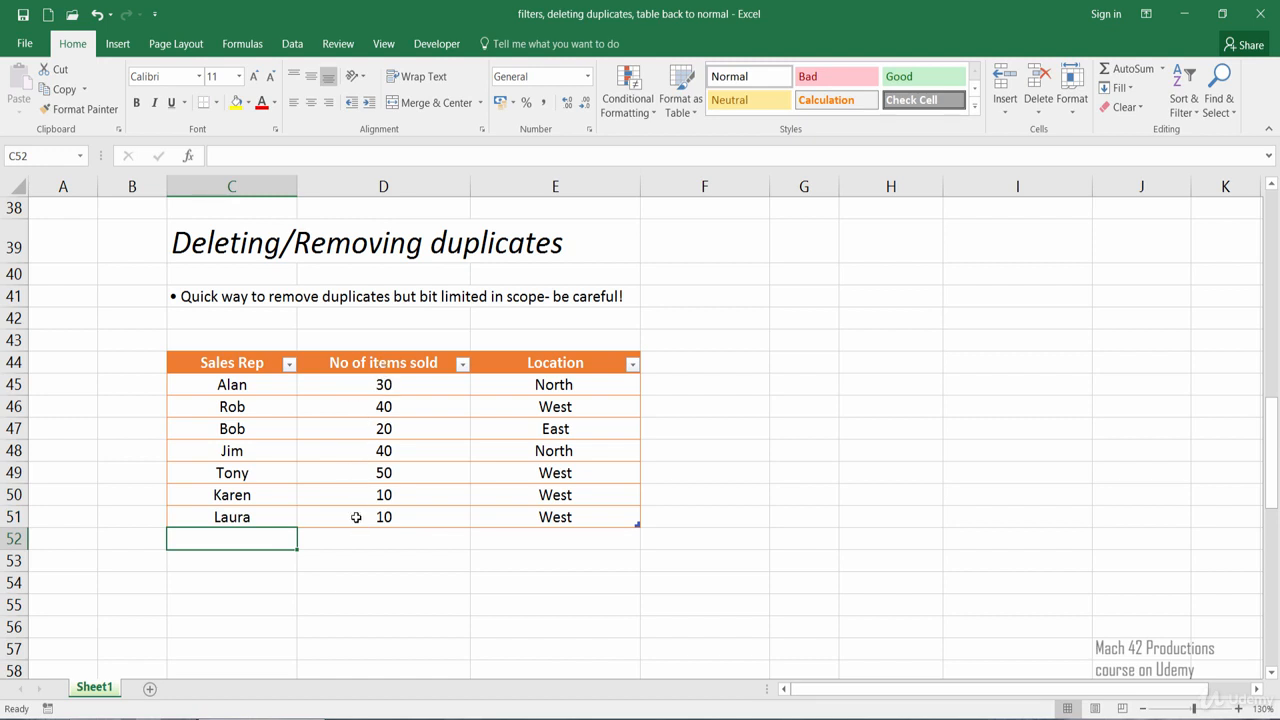
{"action": "left_click", "coordinate": [259, 517]}
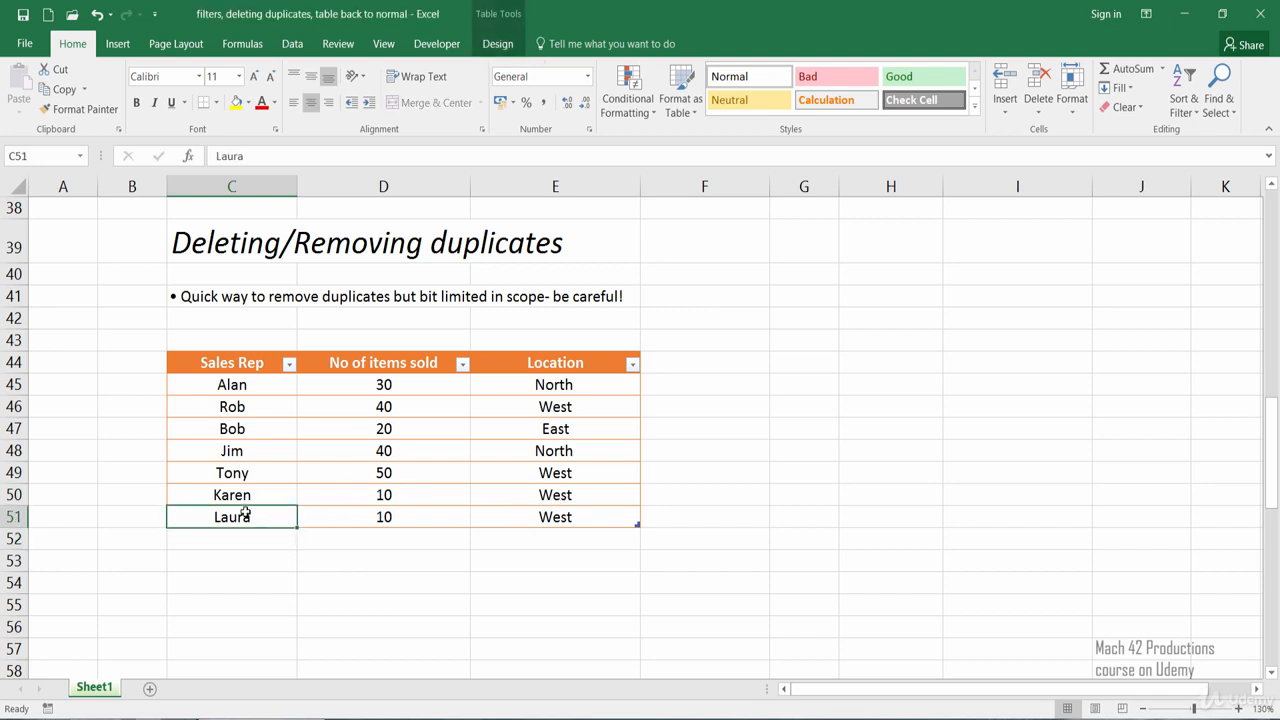
{"action": "left_click", "coordinate": [248, 574]}
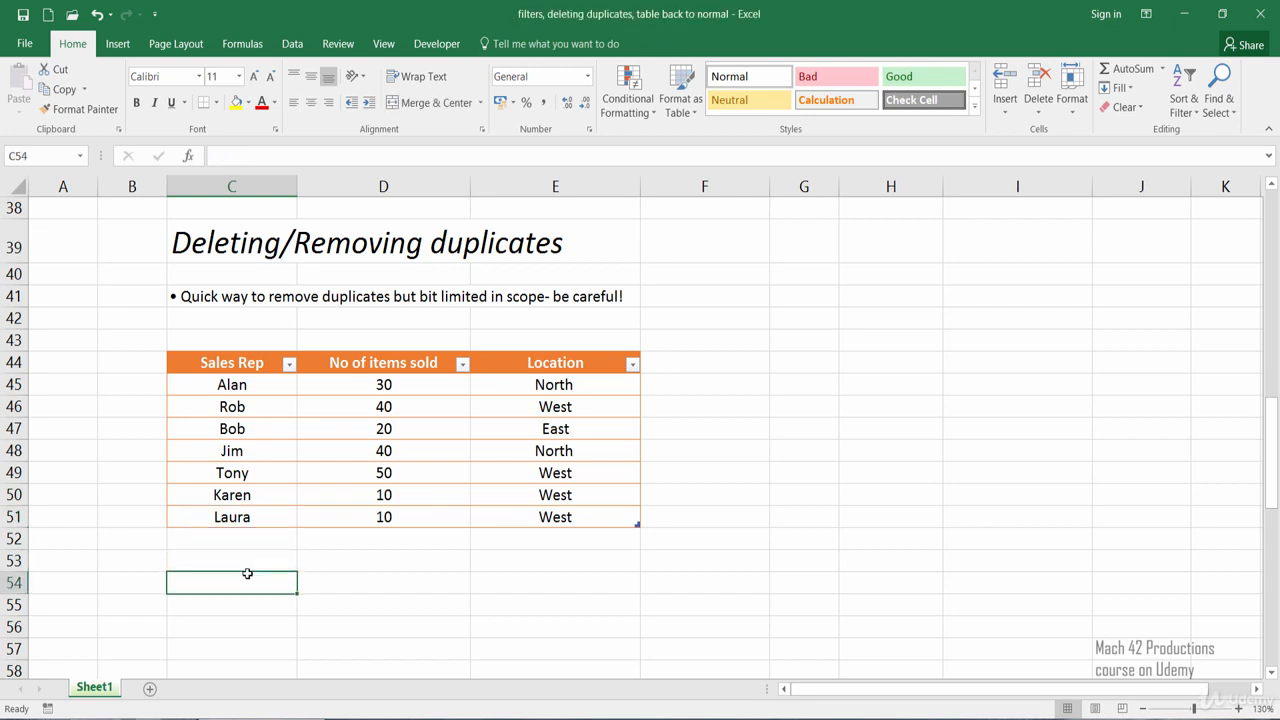
{"action": "left_click", "coordinate": [232, 497]}
{"action": "left_click", "coordinate": [227, 520]}
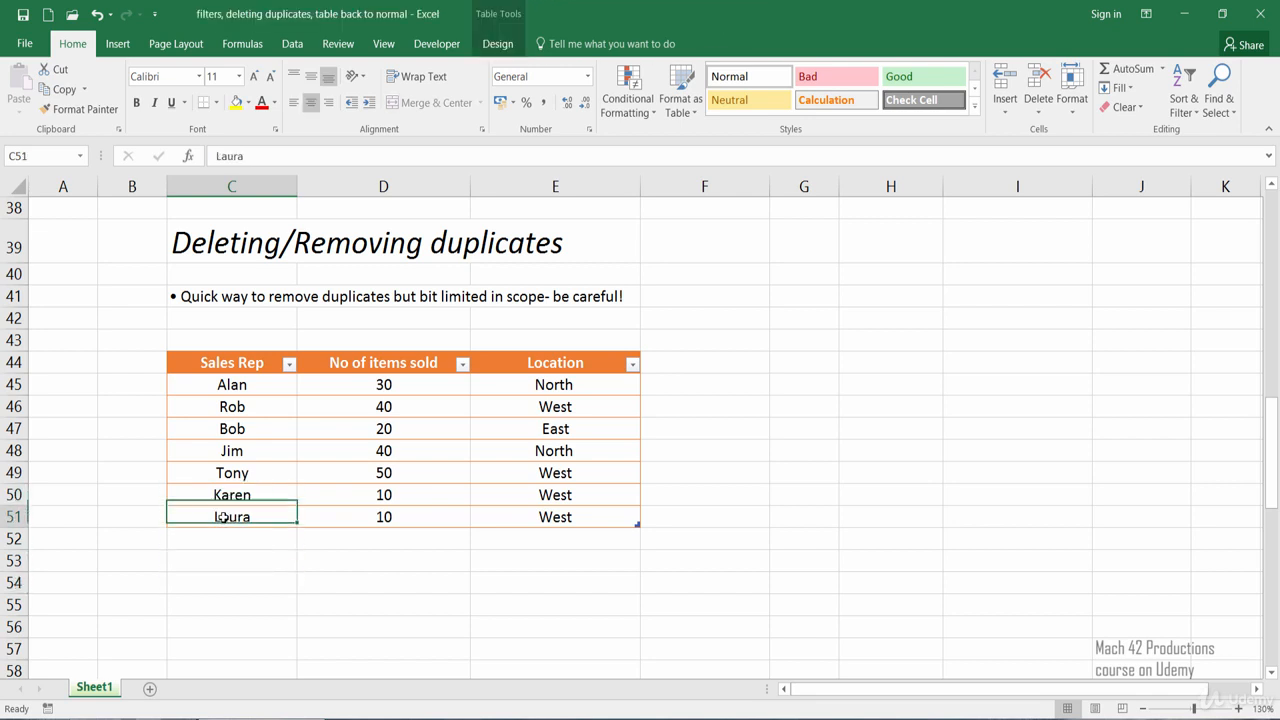
{"action": "left_click_drag", "start_coordinate": [523, 517], "coordinate": [248, 498]}
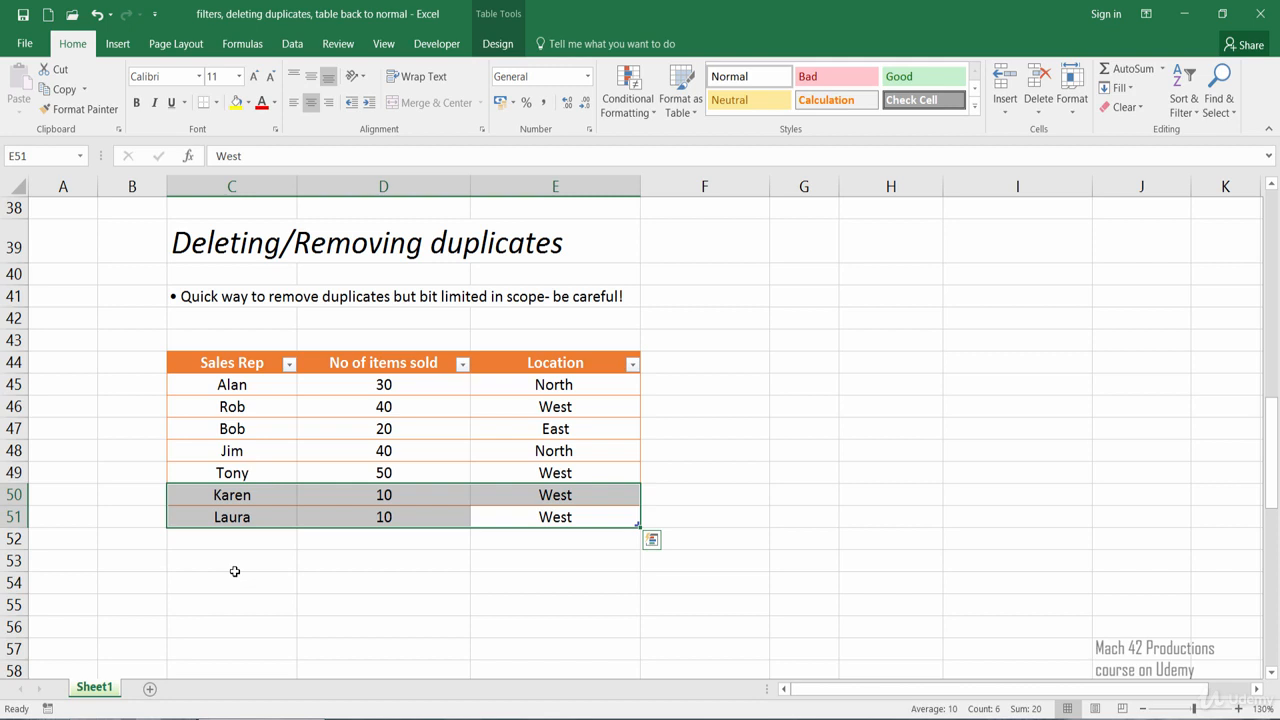
{"action": "left_click", "coordinate": [235, 571]}
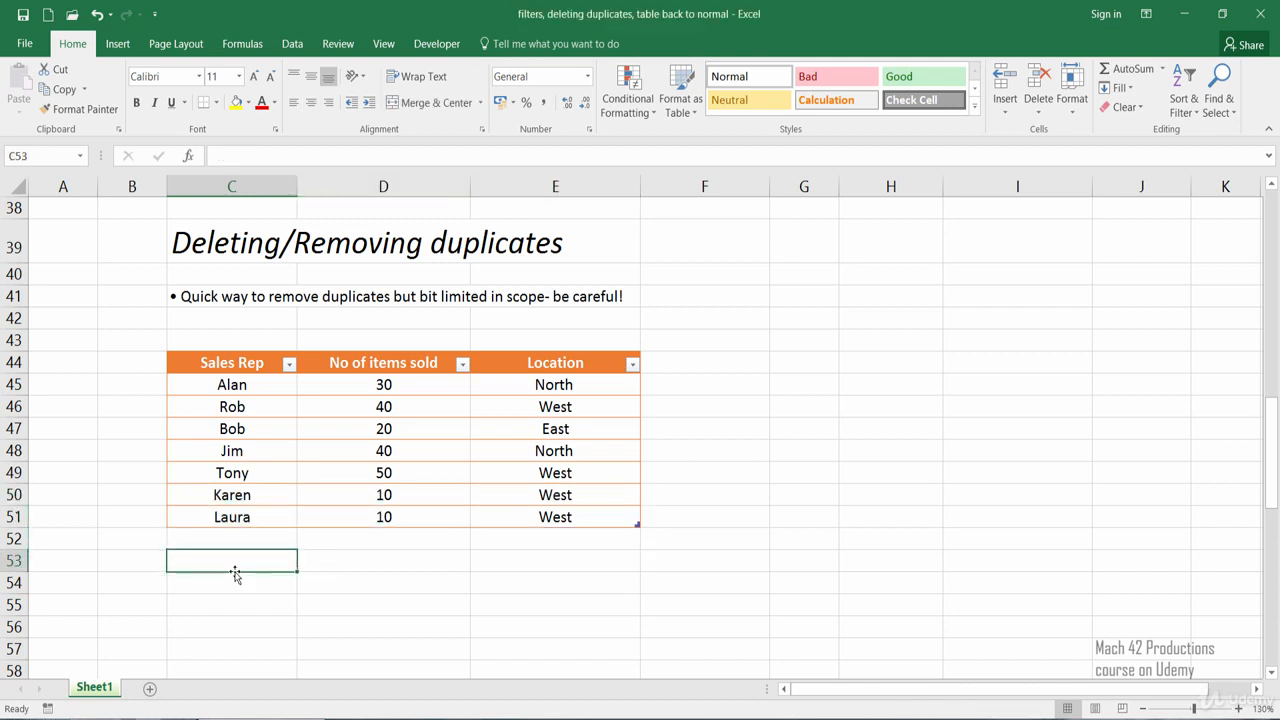
Remove duplicates from the edited table with Sales Rep and Location excluded from the comparison, and undo the removal
{"action": "left_click", "coordinate": [348, 478]}
{"action": "left_click", "coordinate": [496, 42]}
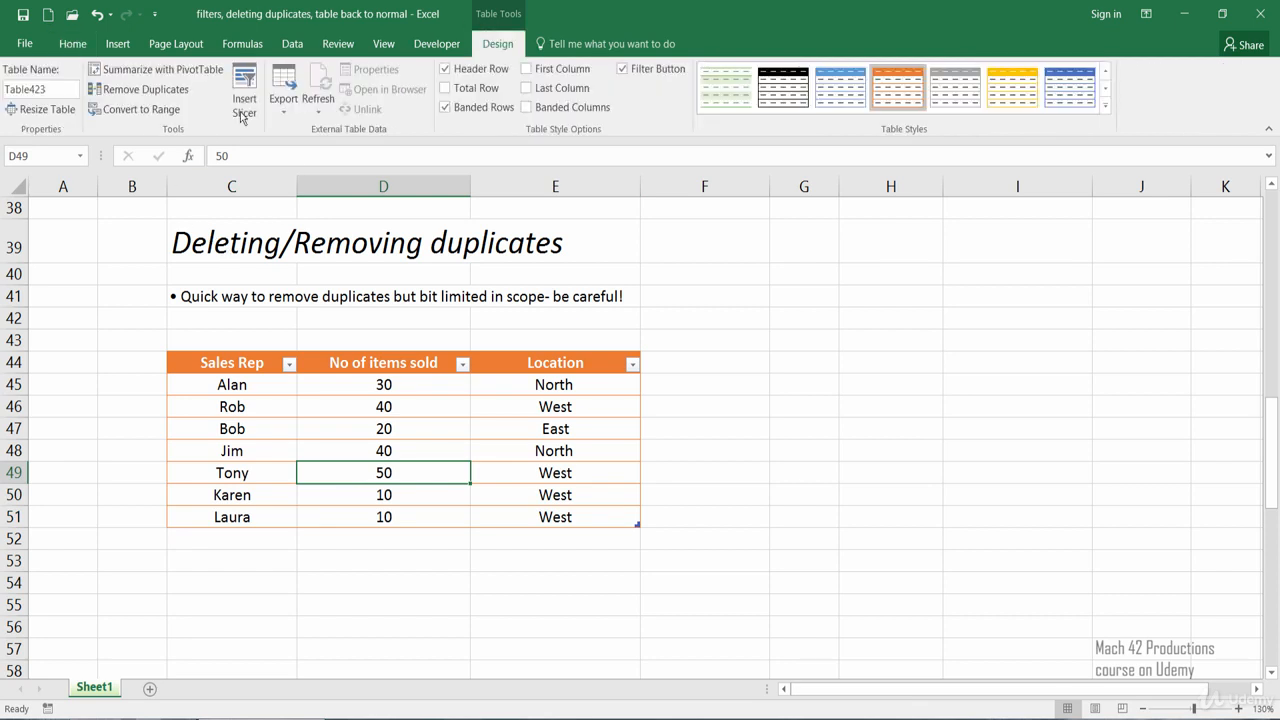
{"action": "left_click", "coordinate": [150, 90]}
{"action": "left_click", "coordinate": [672, 396]}
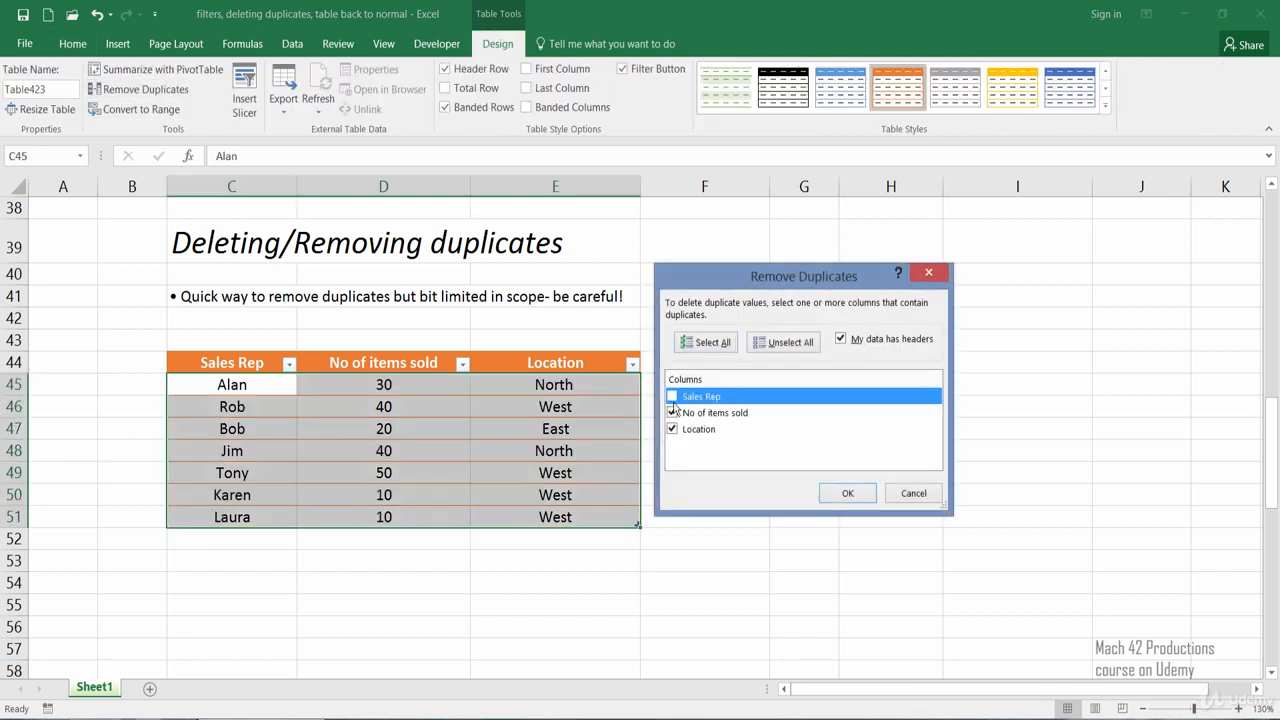
{"action": "left_click", "coordinate": [672, 428]}
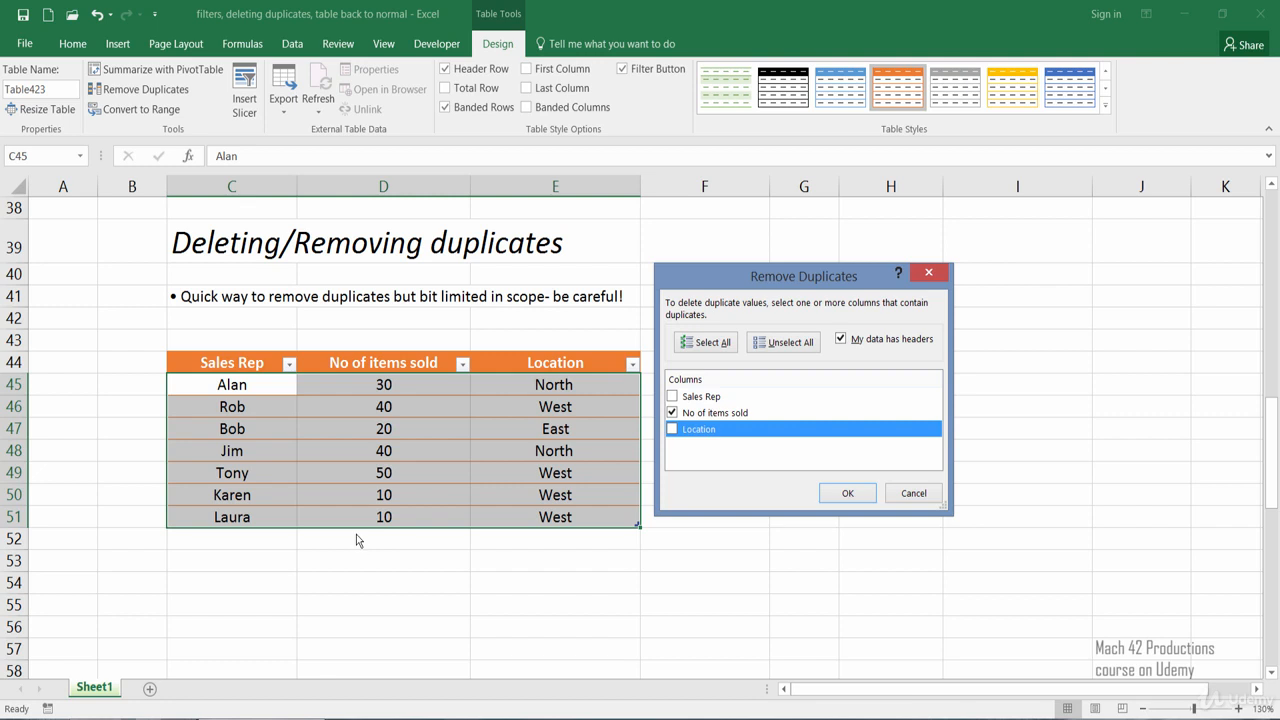
{"action": "left_click", "coordinate": [843, 493]}
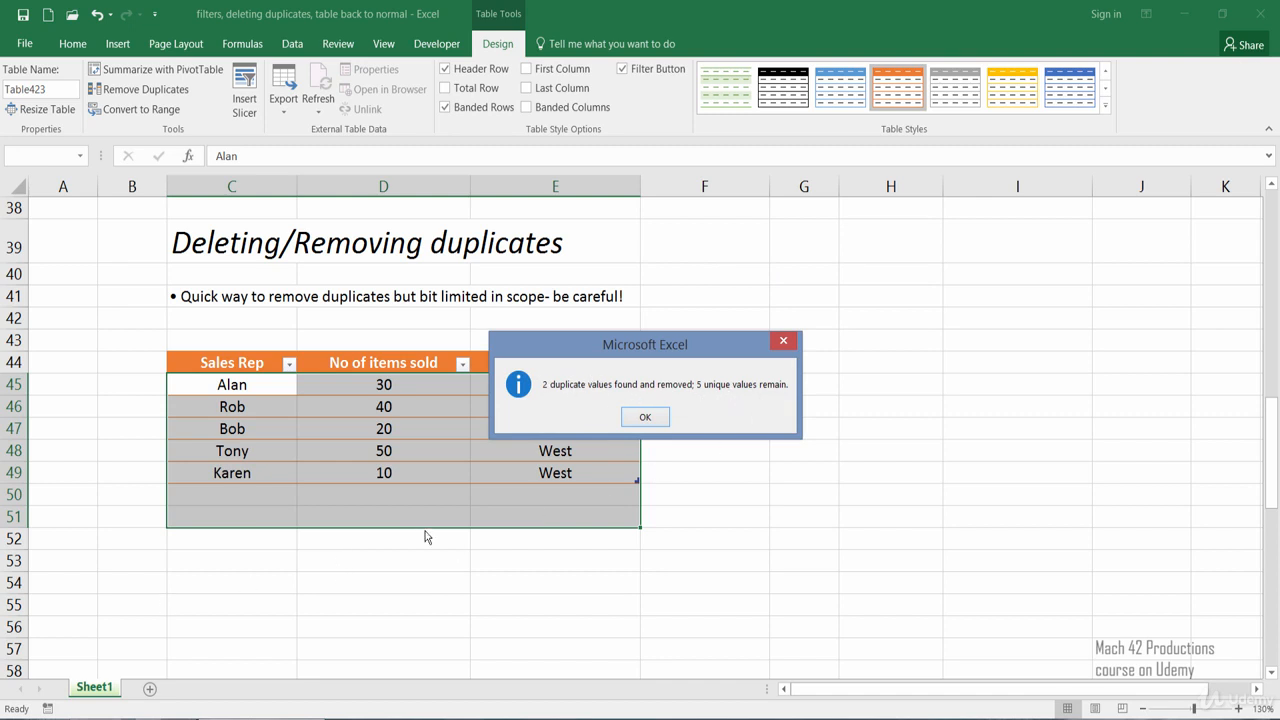
{"action": "left_click", "coordinate": [645, 418]}
{"action": "left_click", "coordinate": [272, 515]}
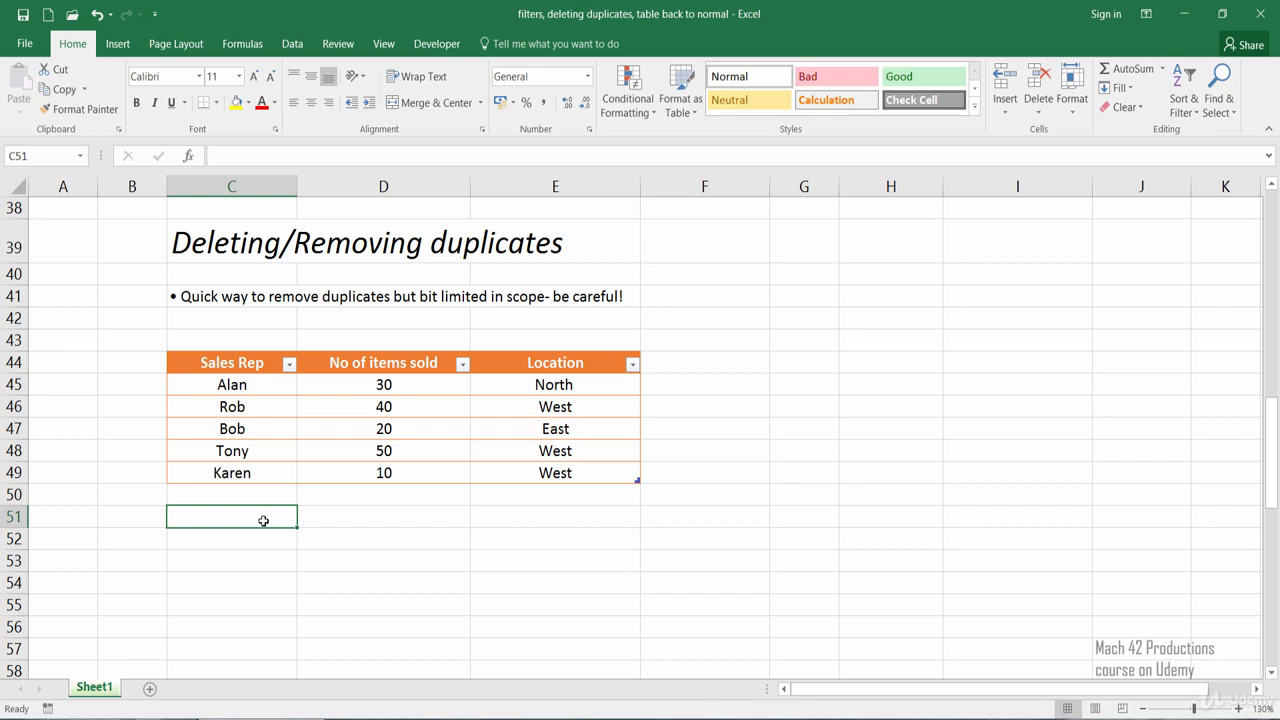
{"action": "key", "text": "ctrl+z"}
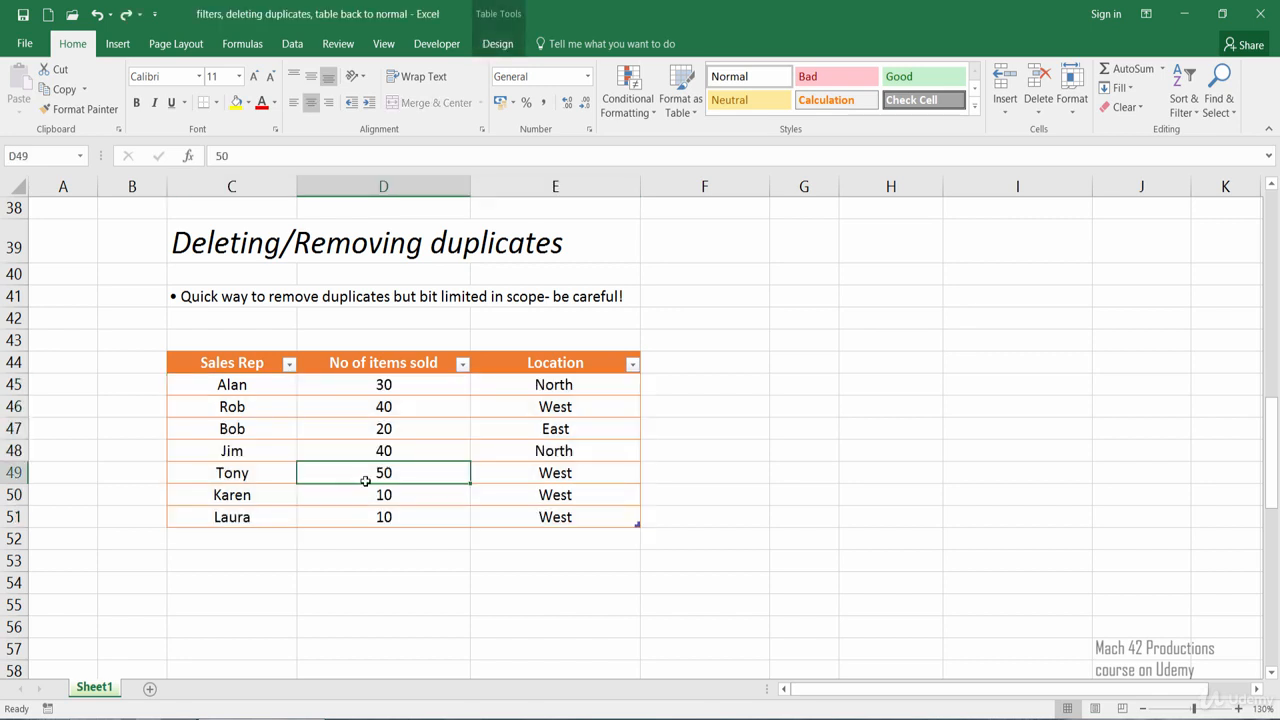
Run Remove Duplicates on the edited table with Sales Rep, No of items sold and Location all included
{"action": "left_click", "coordinate": [497, 43]}
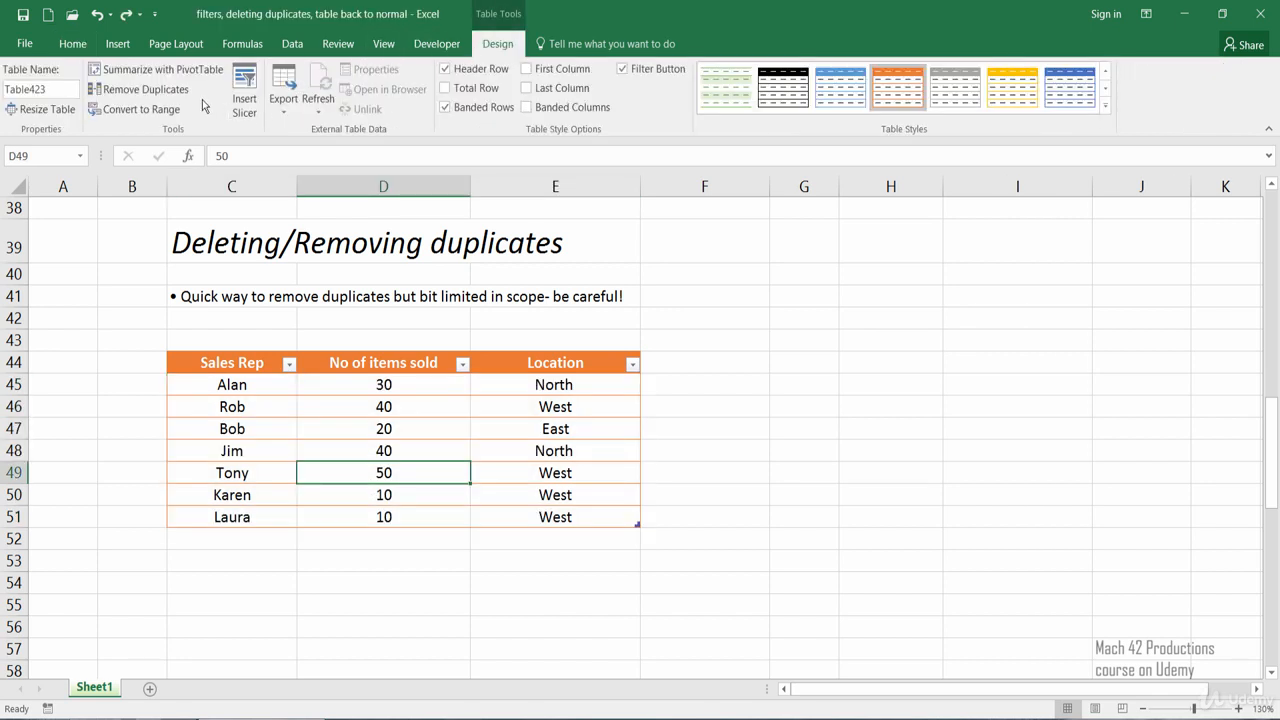
{"action": "left_click", "coordinate": [193, 112]}
{"action": "left_click", "coordinate": [140, 89]}
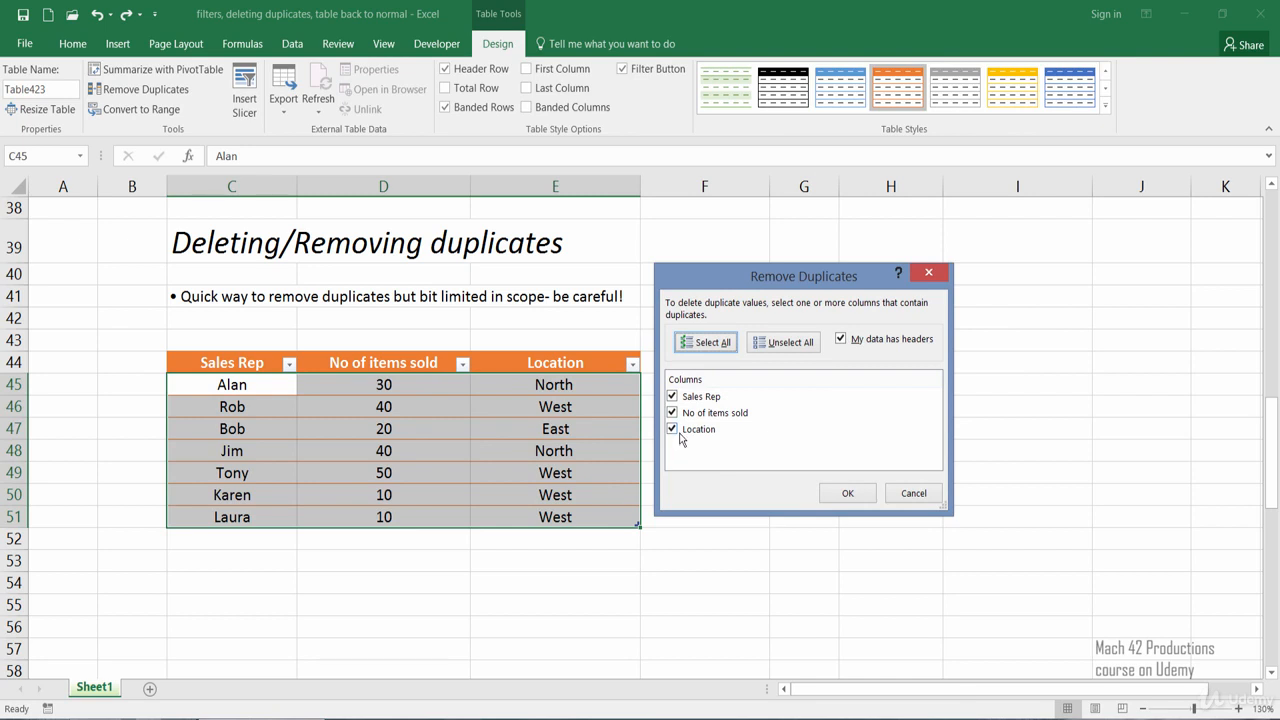
{"action": "left_click", "coordinate": [845, 494]}
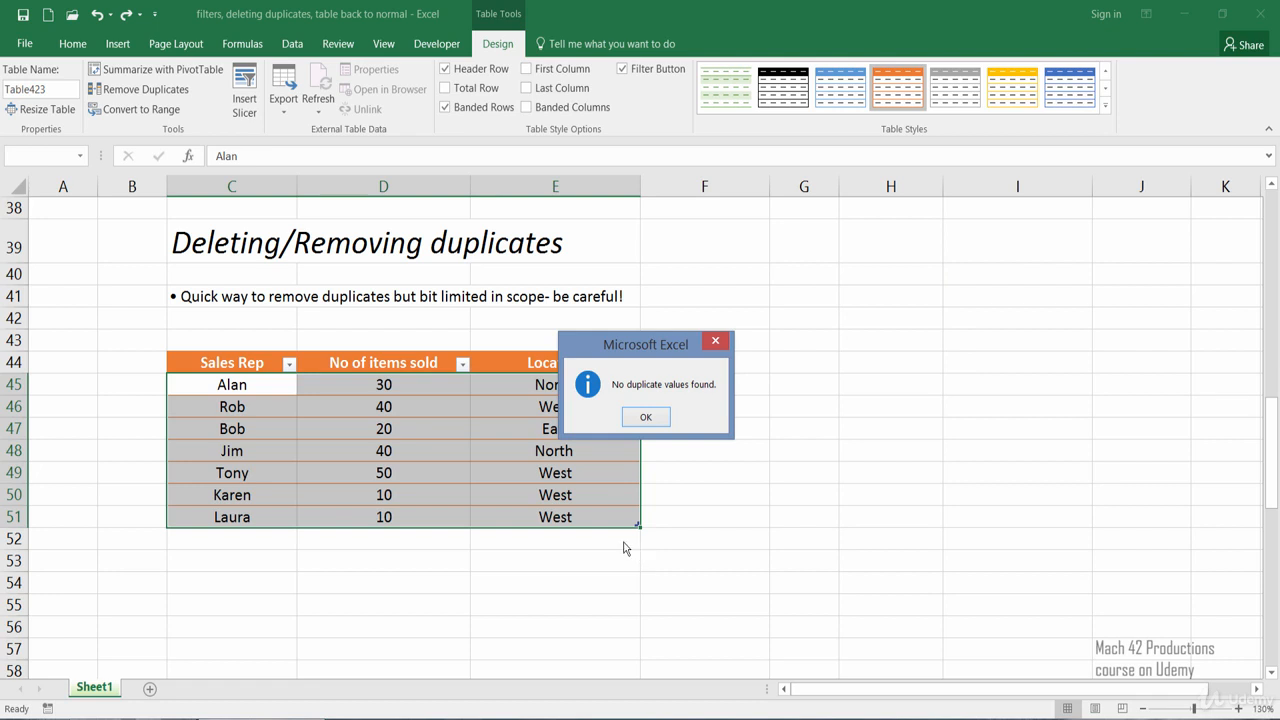
{"action": "left_click", "coordinate": [640, 420]}
{"action": "left_click", "coordinate": [460, 480]}
{"action": "left_click", "coordinate": [260, 561]}
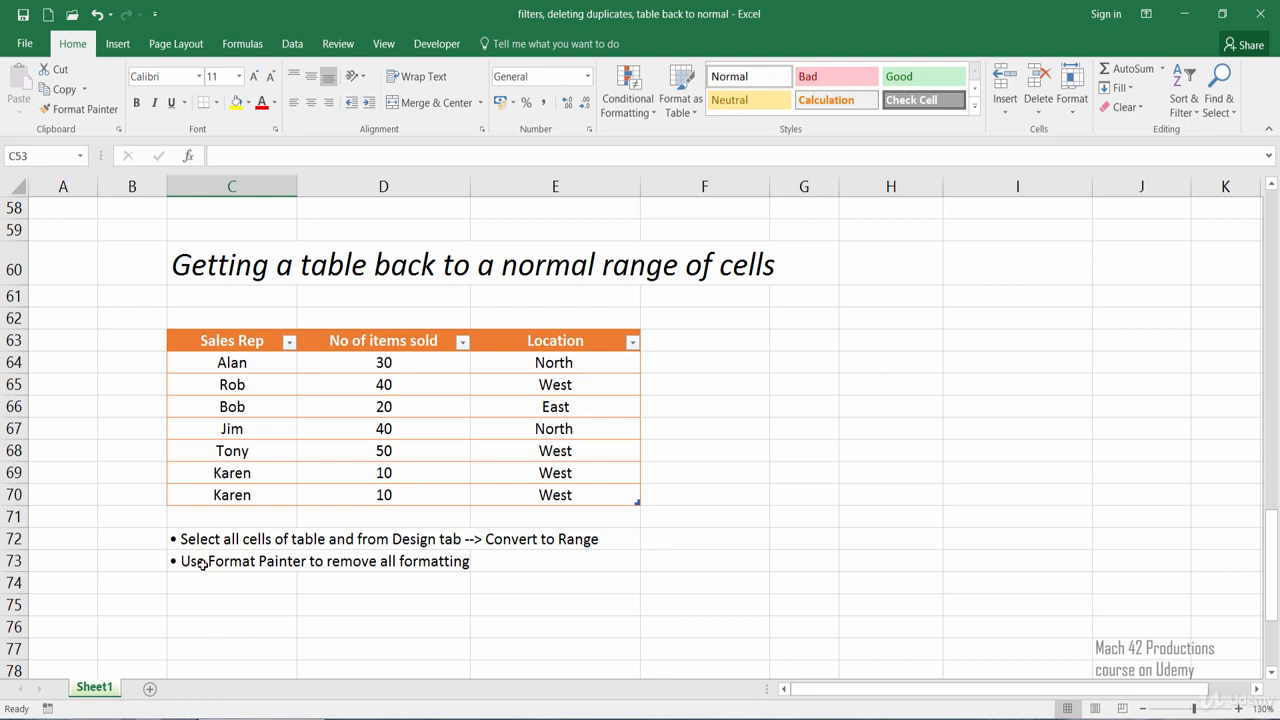
Convert the whole sales table in C63:E70 to a normal range of cells
{"action": "left_click_drag", "start_coordinate": [233, 342], "coordinate": [507, 493]}
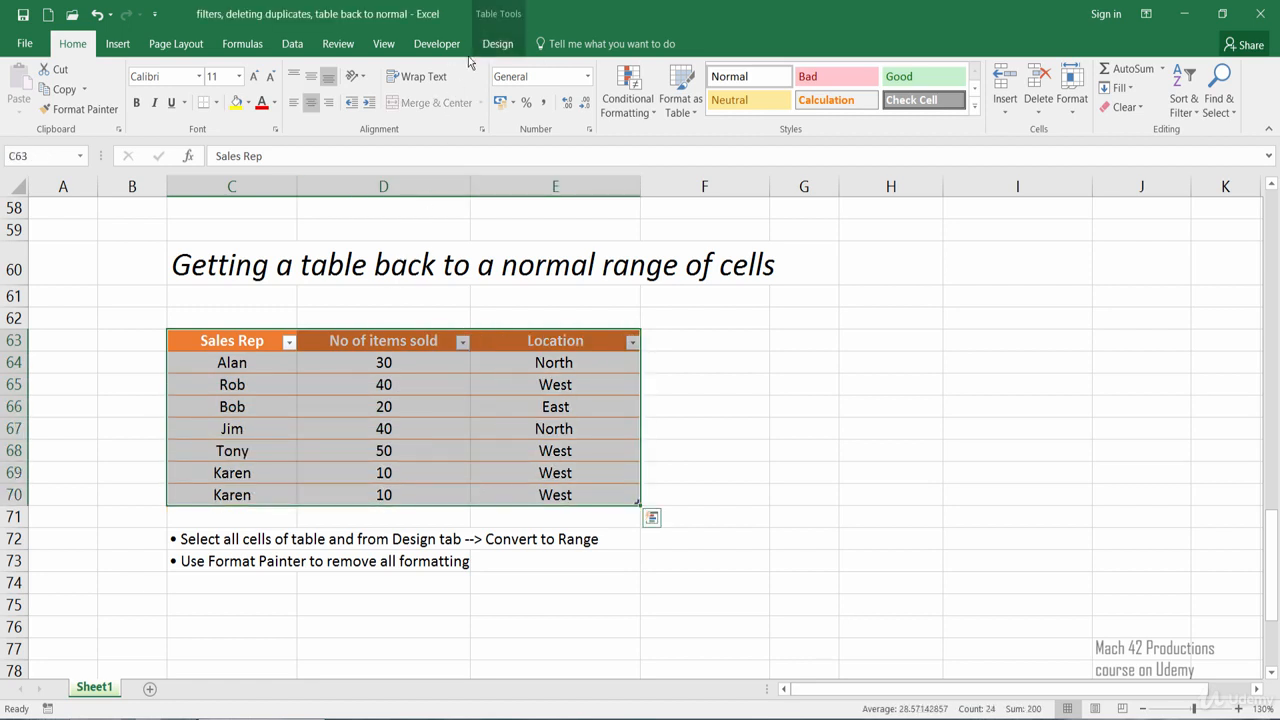
{"action": "left_click", "coordinate": [497, 44]}
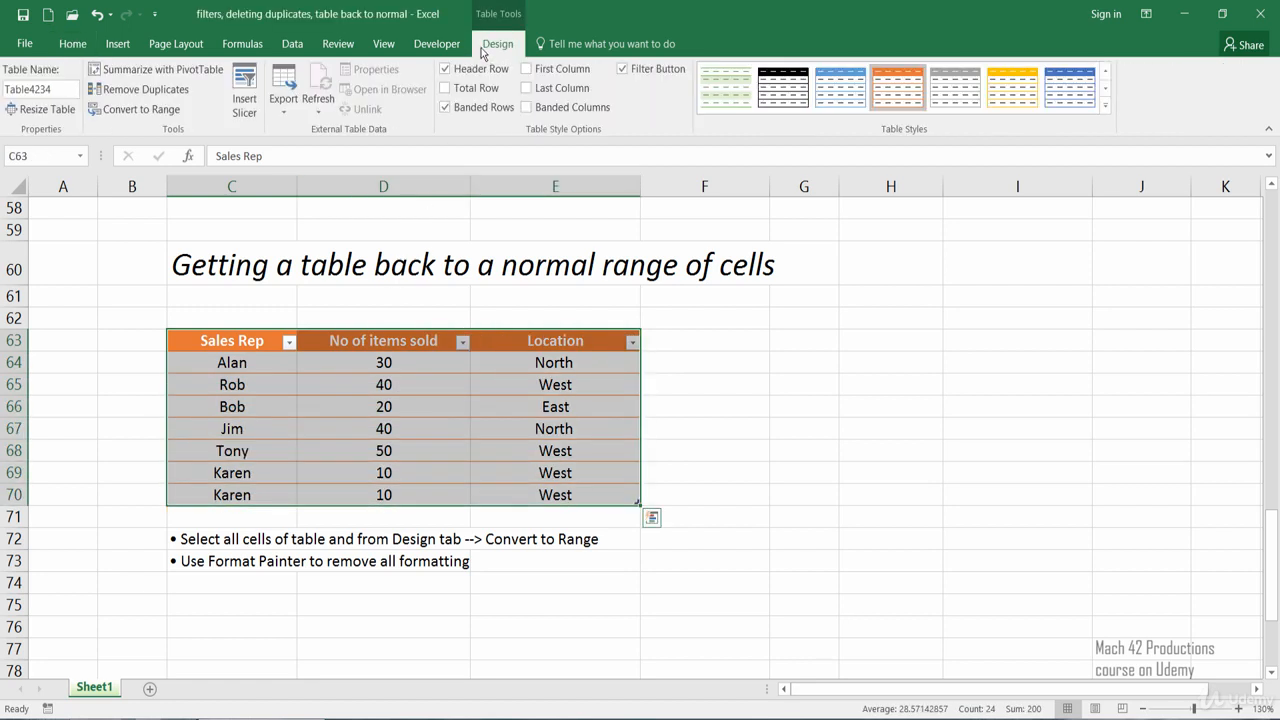
{"action": "left_click", "coordinate": [150, 109]}
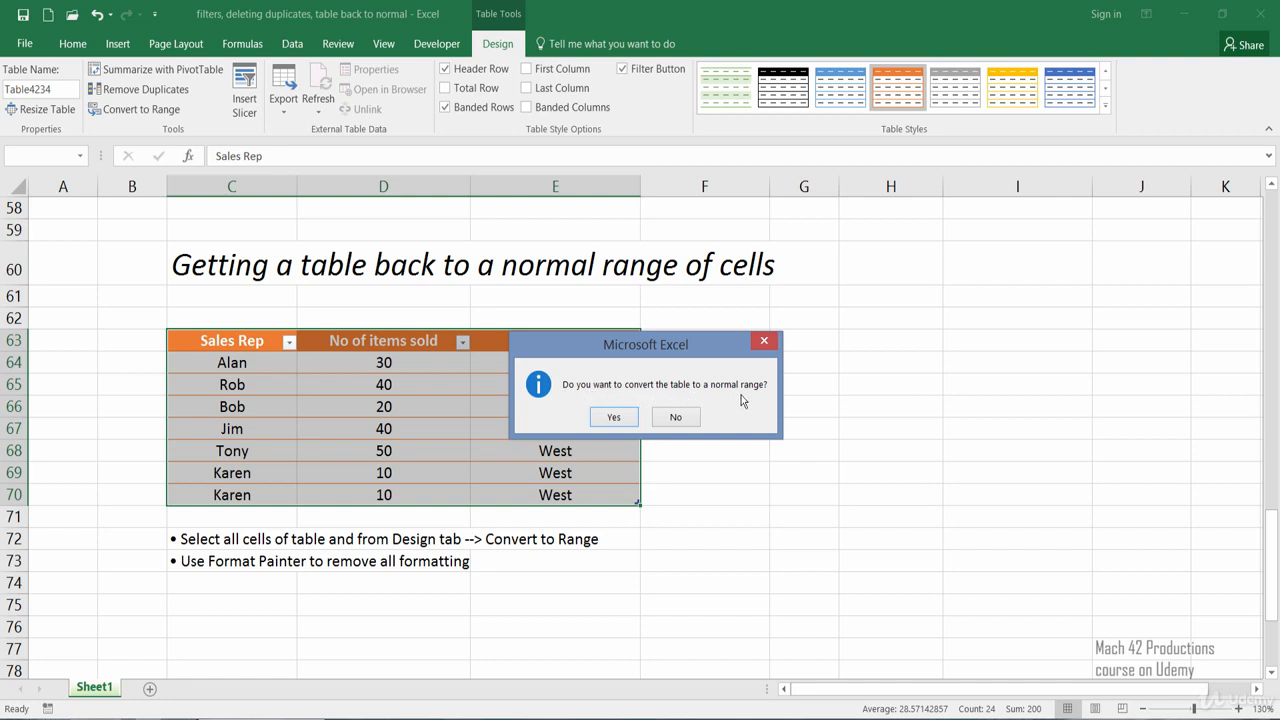
{"action": "left_click", "coordinate": [613, 418]}
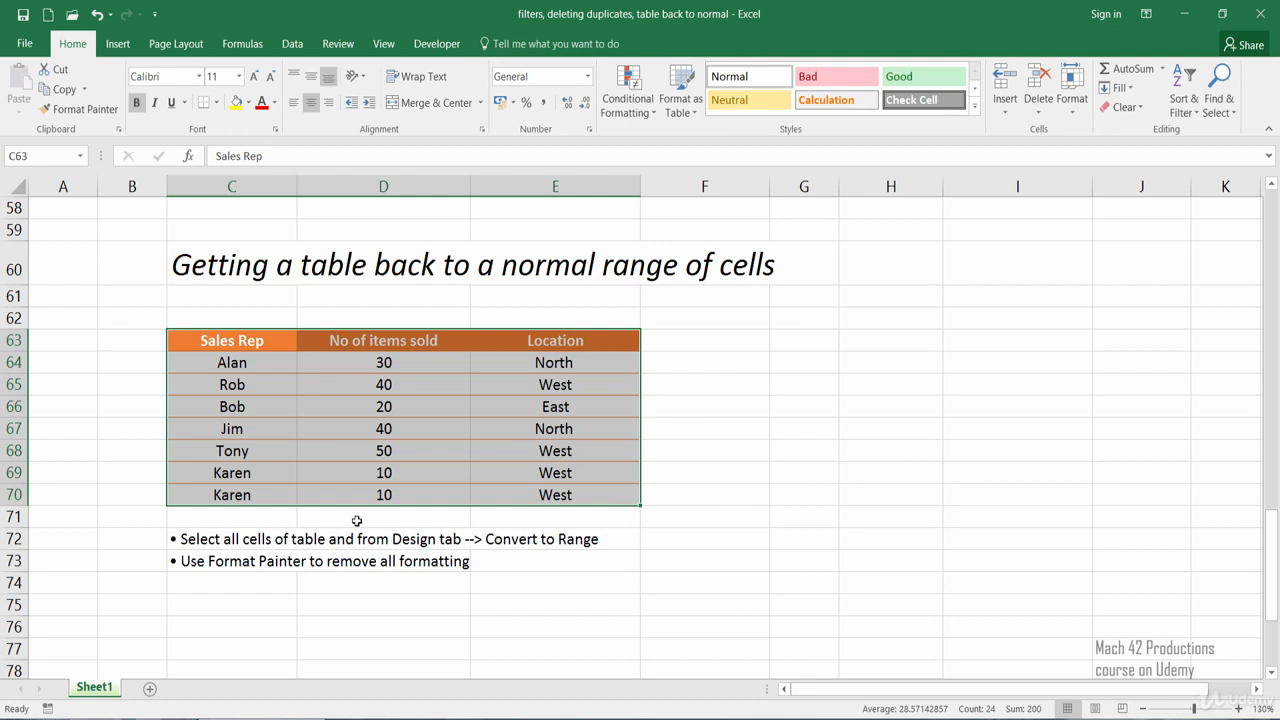
{"action": "left_click", "coordinate": [355, 521]}
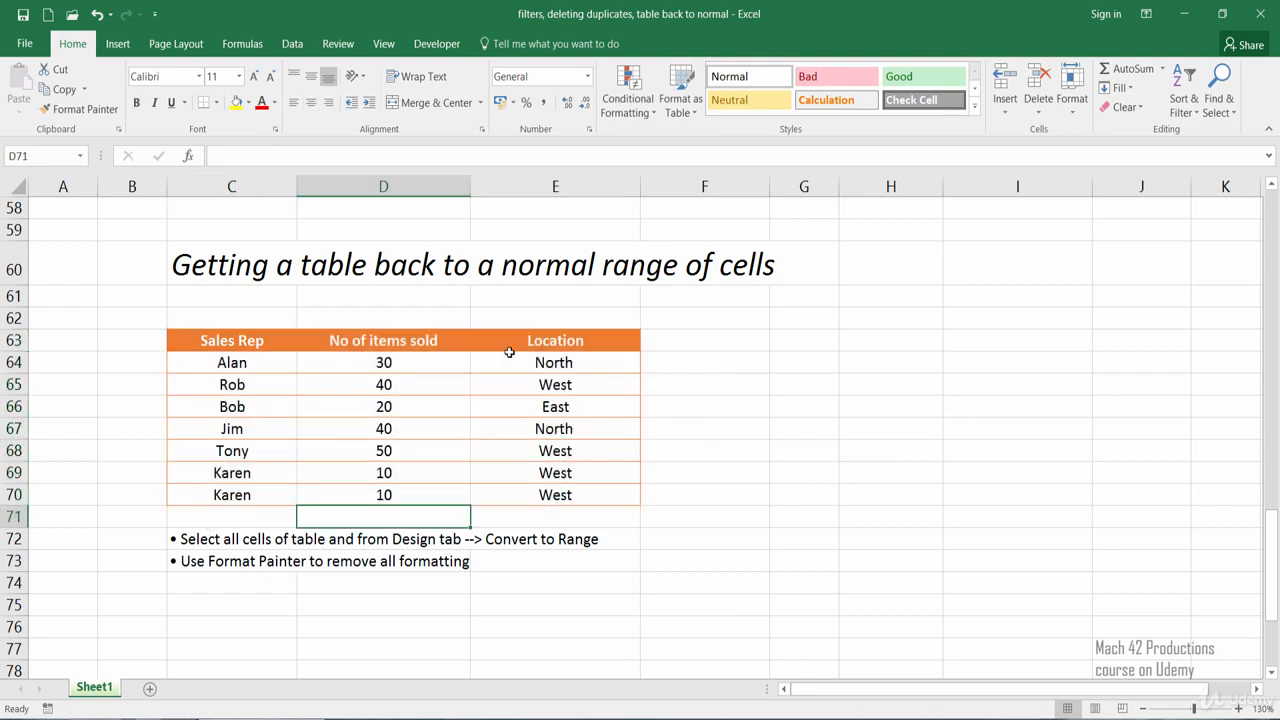
{"action": "left_click", "coordinate": [364, 365]}
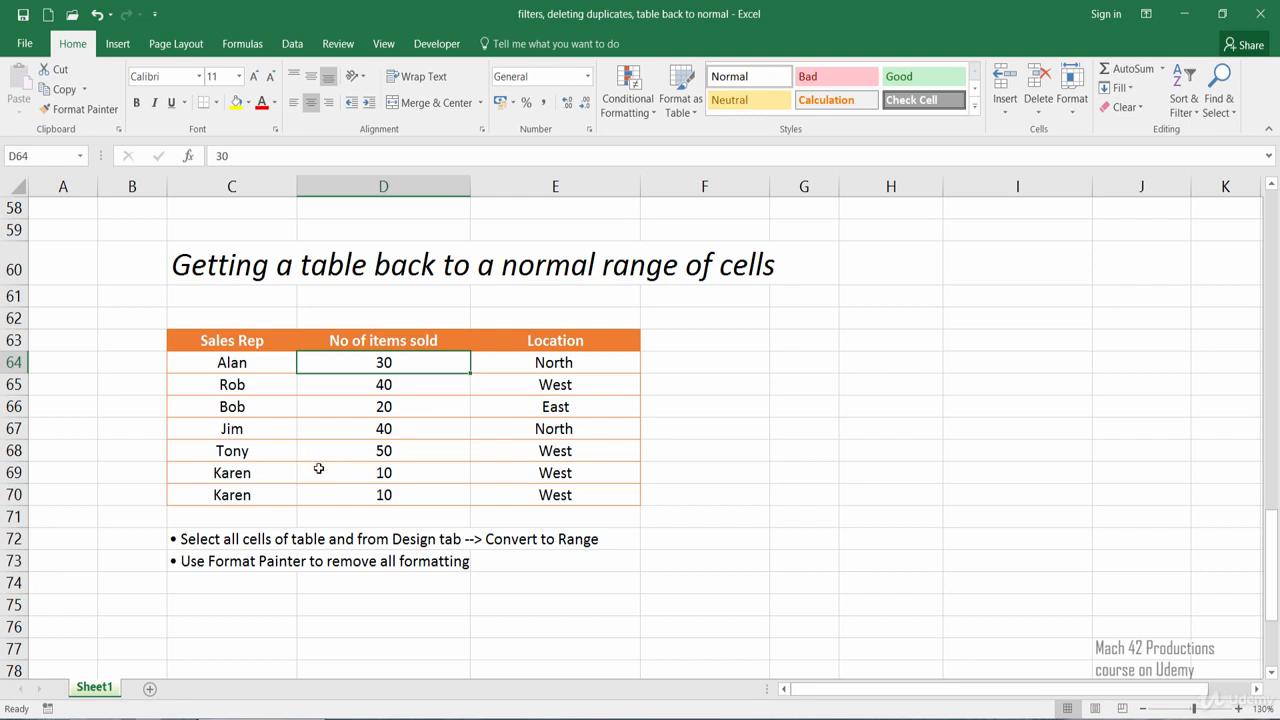
{"action": "left_click_drag", "start_coordinate": [255, 345], "coordinate": [544, 483]}
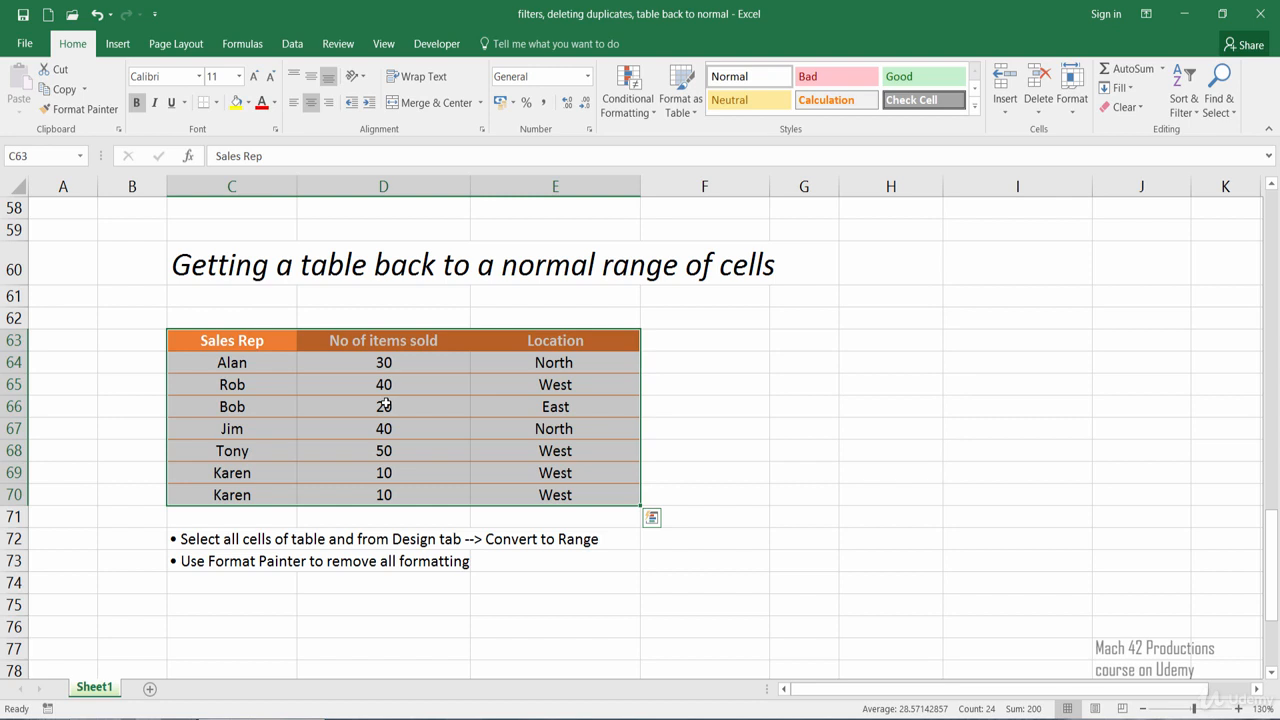
{"action": "left_click", "coordinate": [423, 458]}
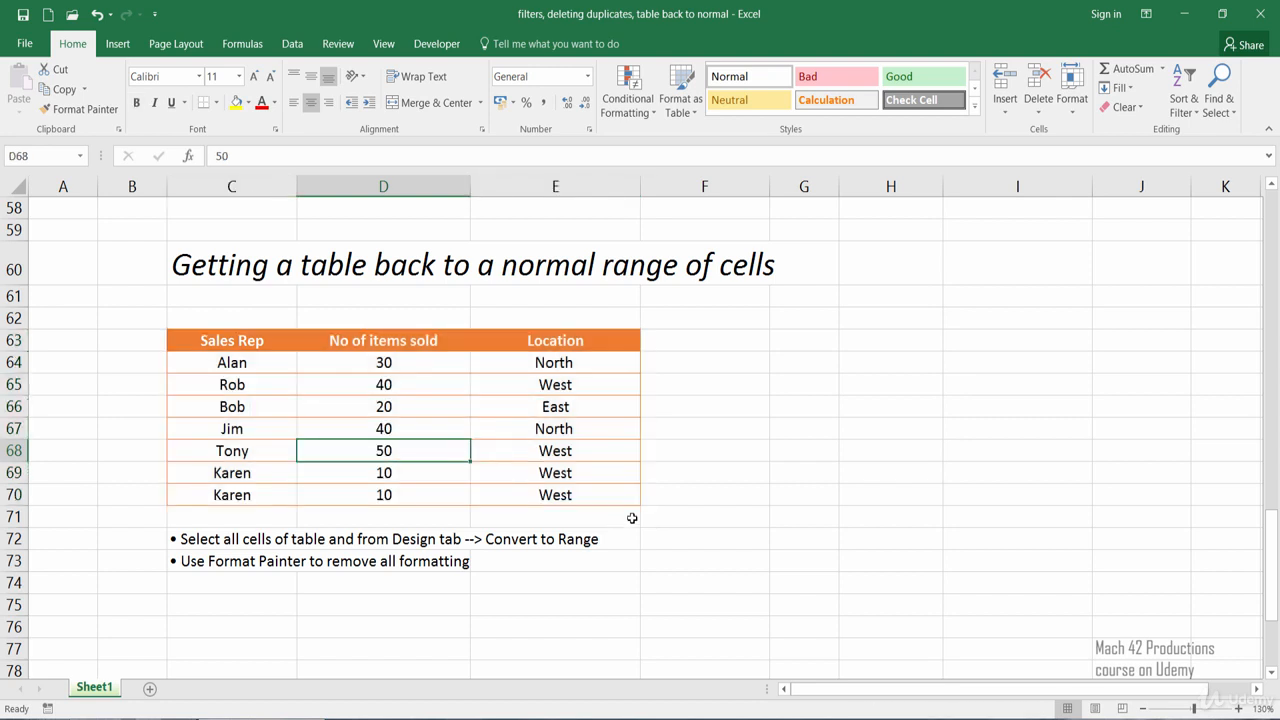
Clear the leftover table formatting from C63:E70 by copying the format of blank cell G75 onto it with Format Painter
{"action": "left_click", "coordinate": [796, 609]}
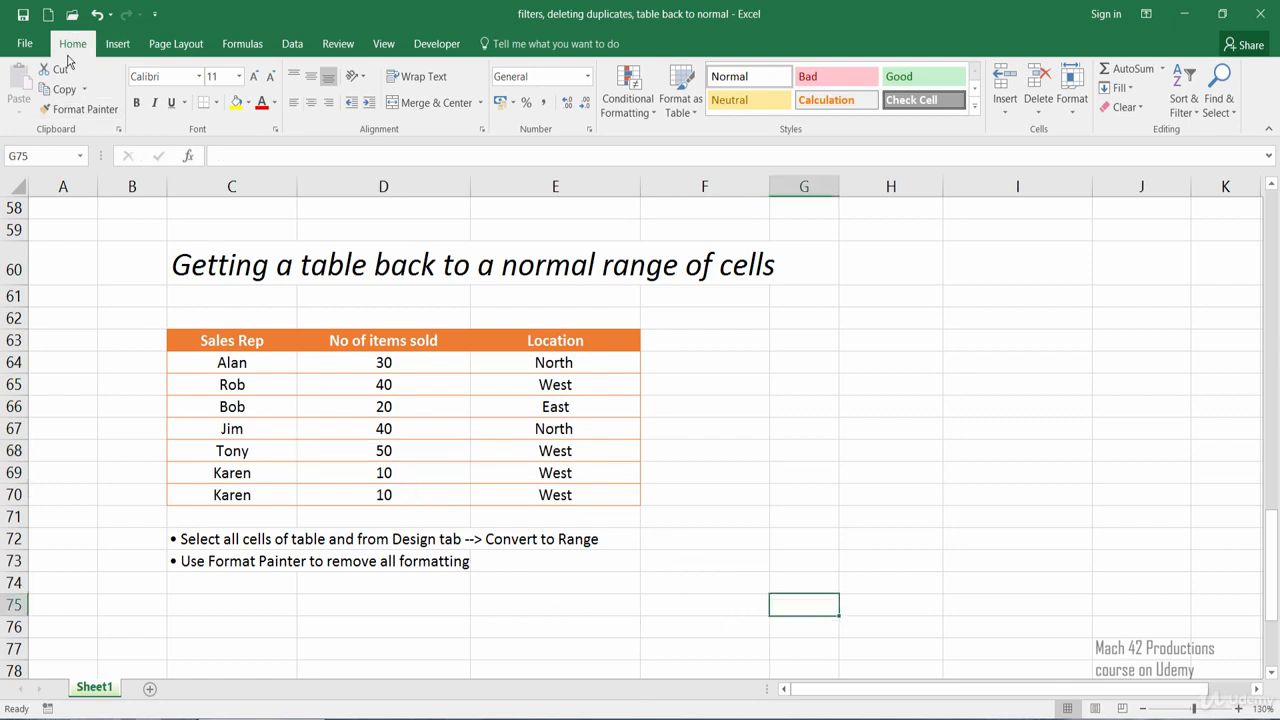
{"action": "left_click", "coordinate": [97, 119]}
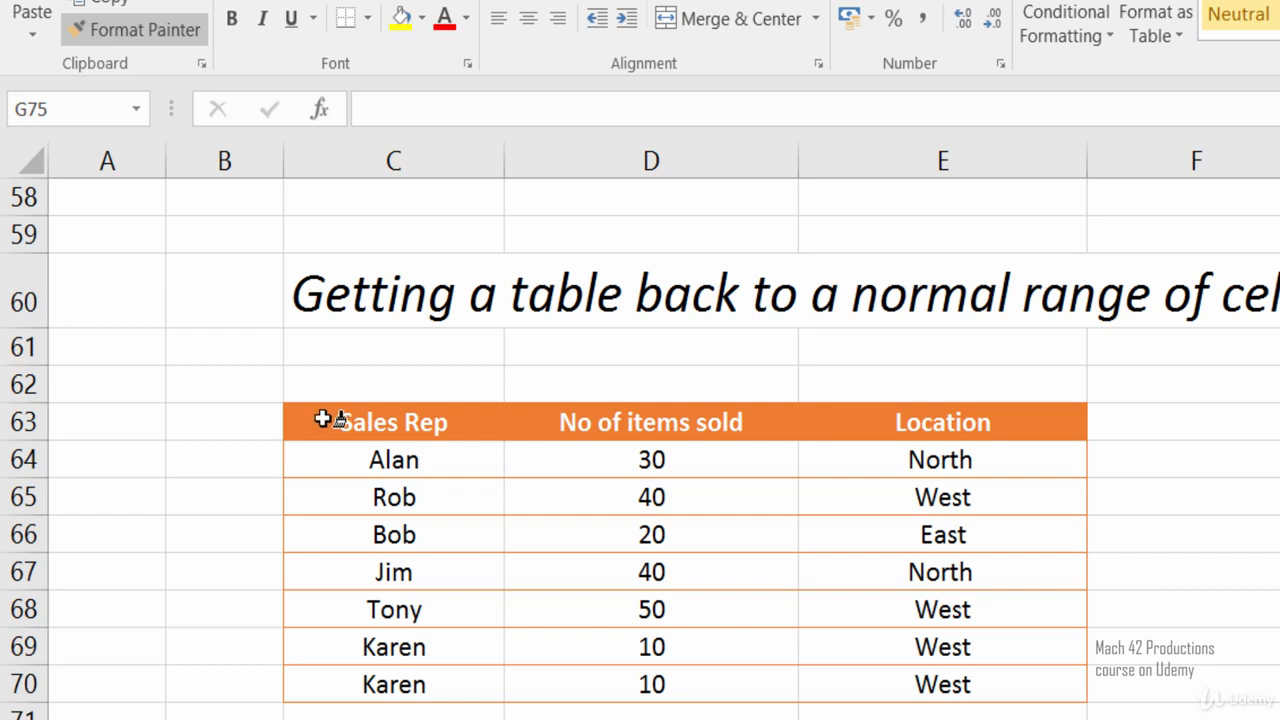
{"action": "left_click", "coordinate": [323, 419]}
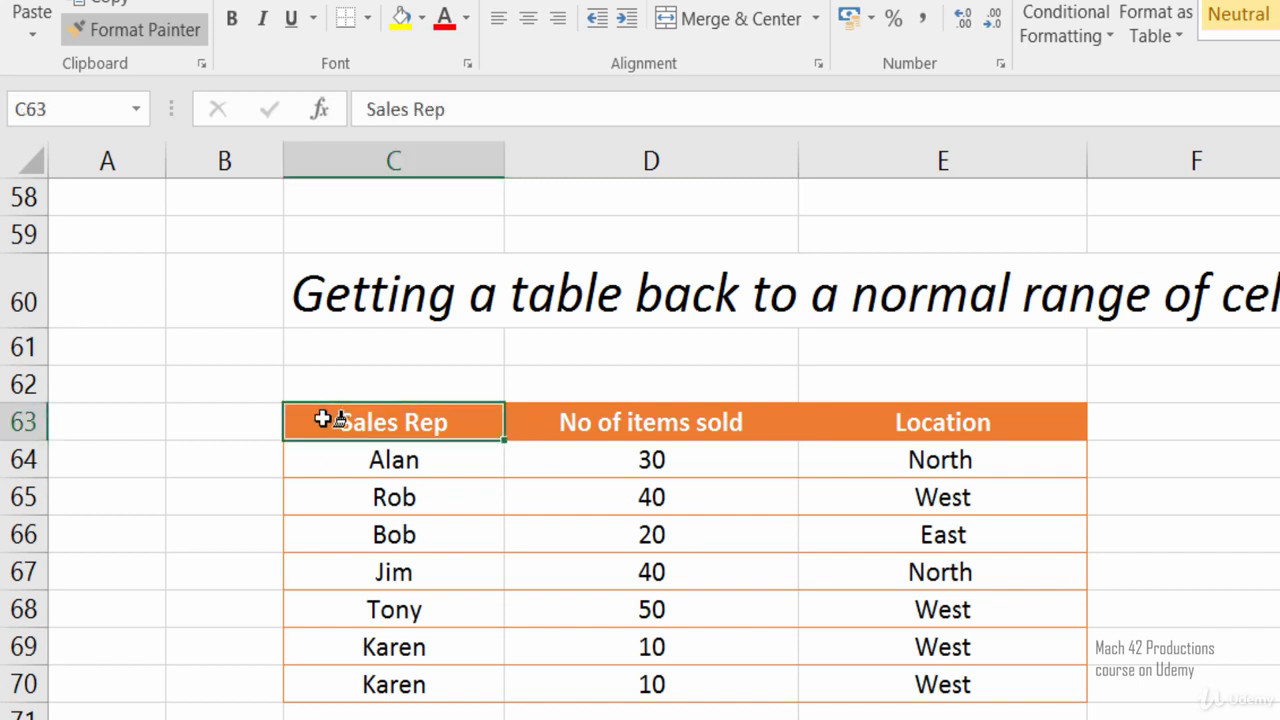
{"action": "left_click_drag", "start_coordinate": [323, 419], "coordinate": [808, 686]}
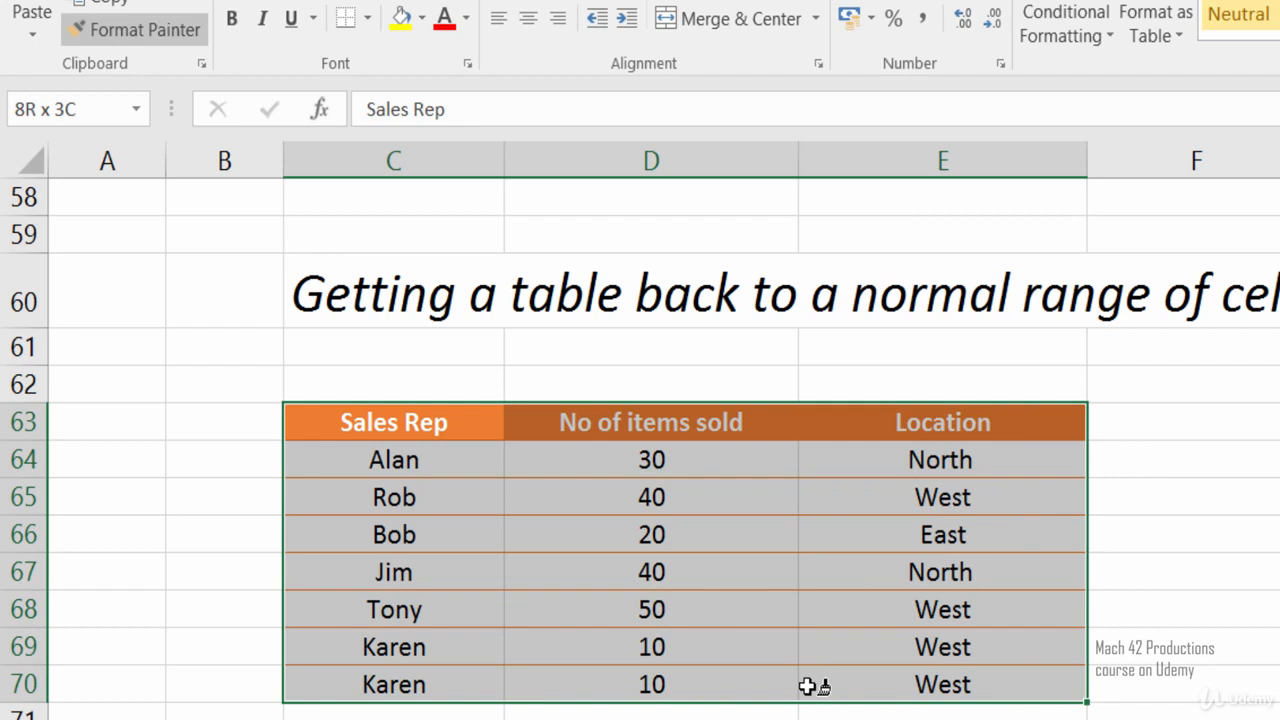
{"action": "left_click_drag", "start_coordinate": [808, 686], "coordinate": [808, 682]}
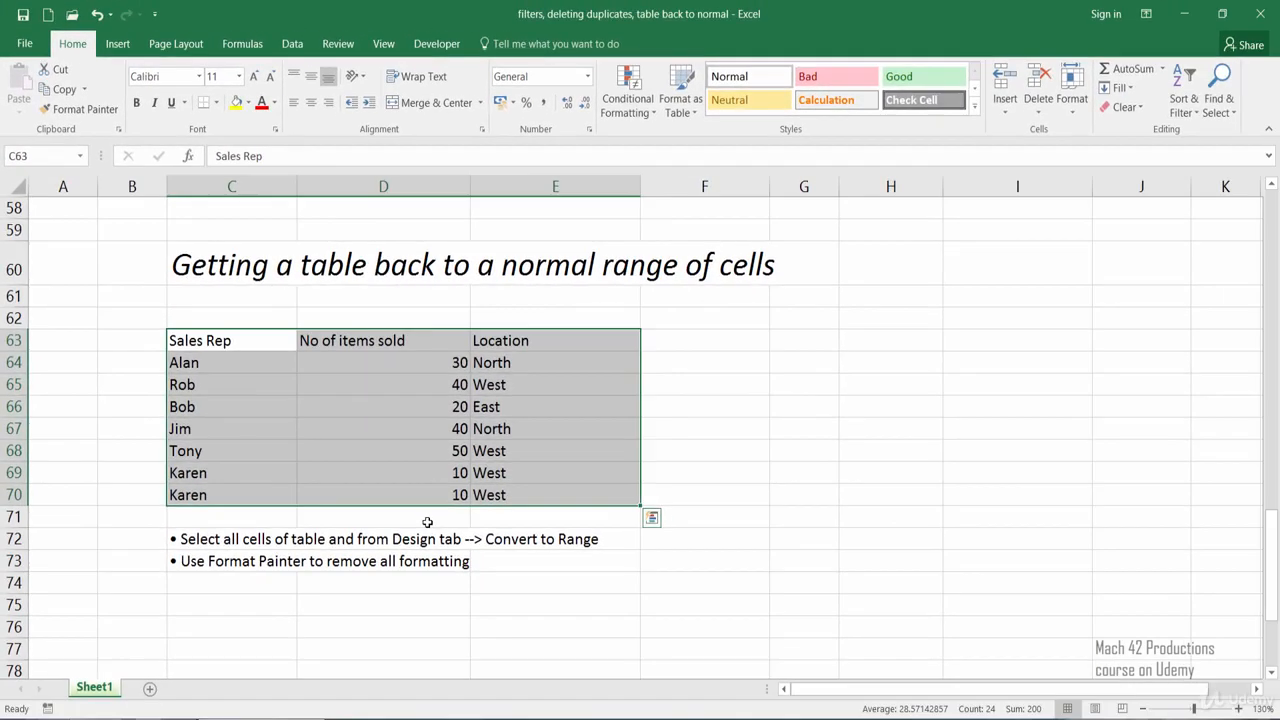
{"action": "left_click", "coordinate": [427, 522]}
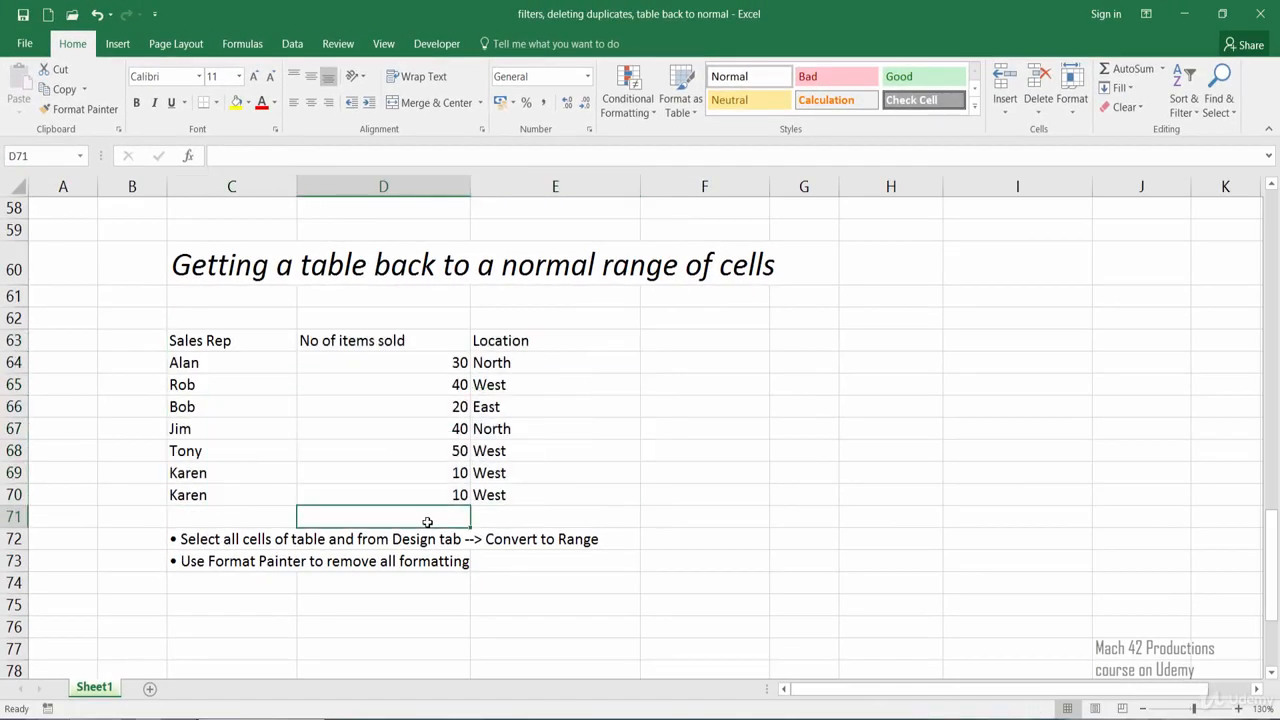